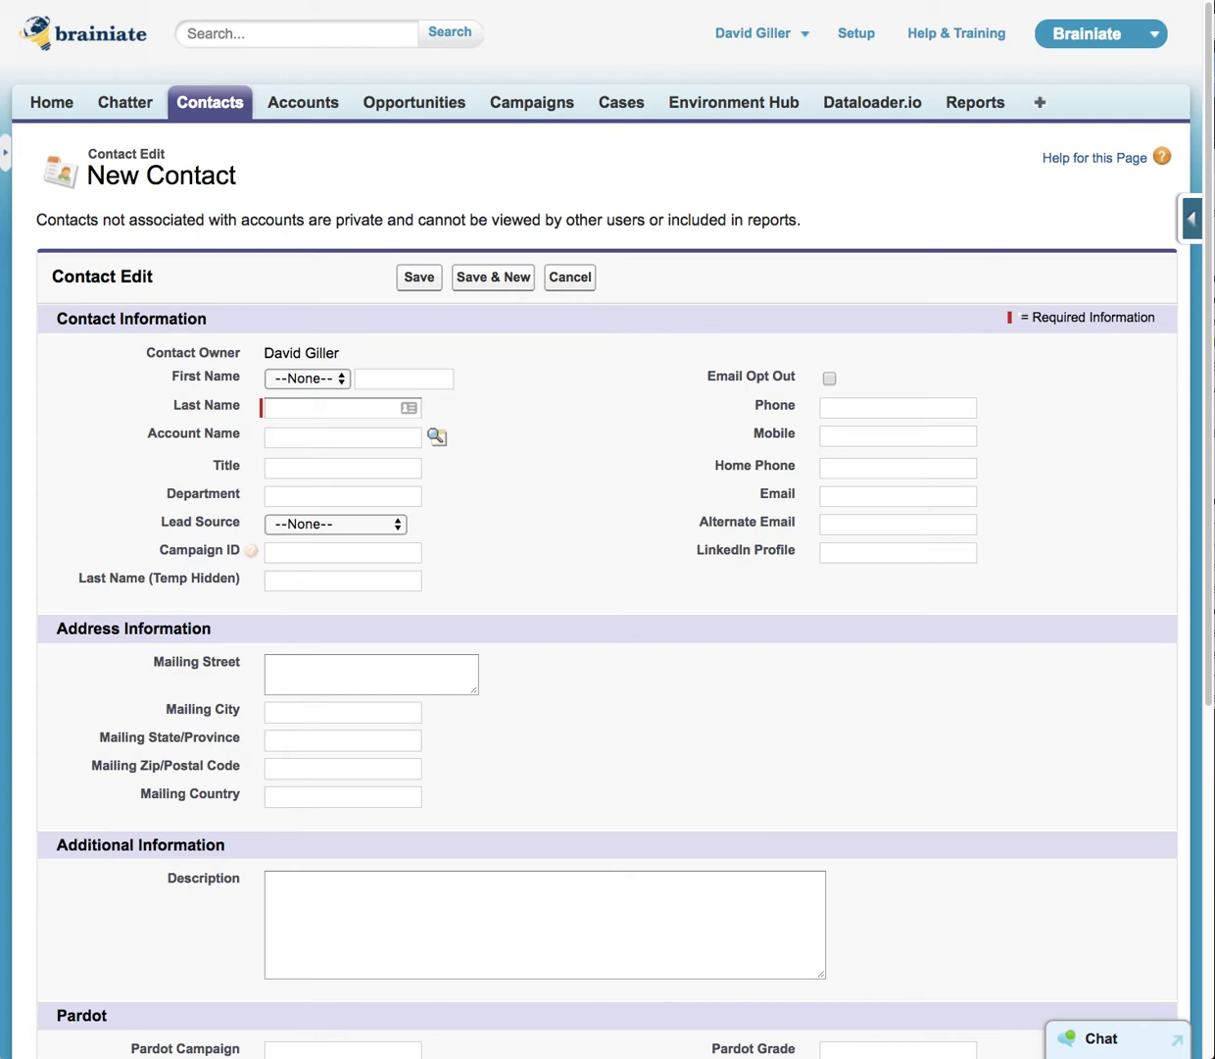
click(282, 410)
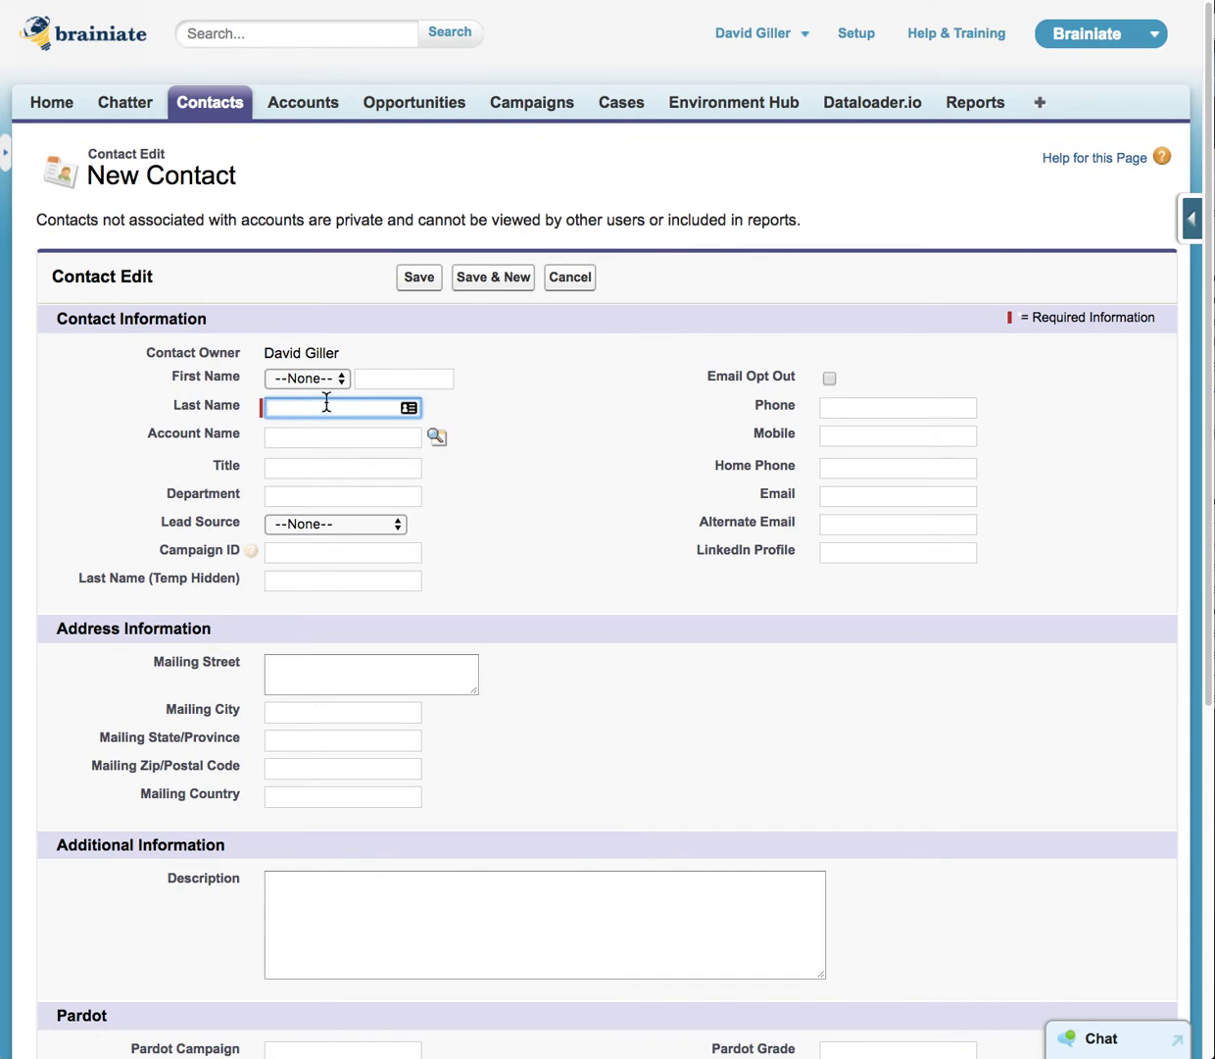
click(372, 378)
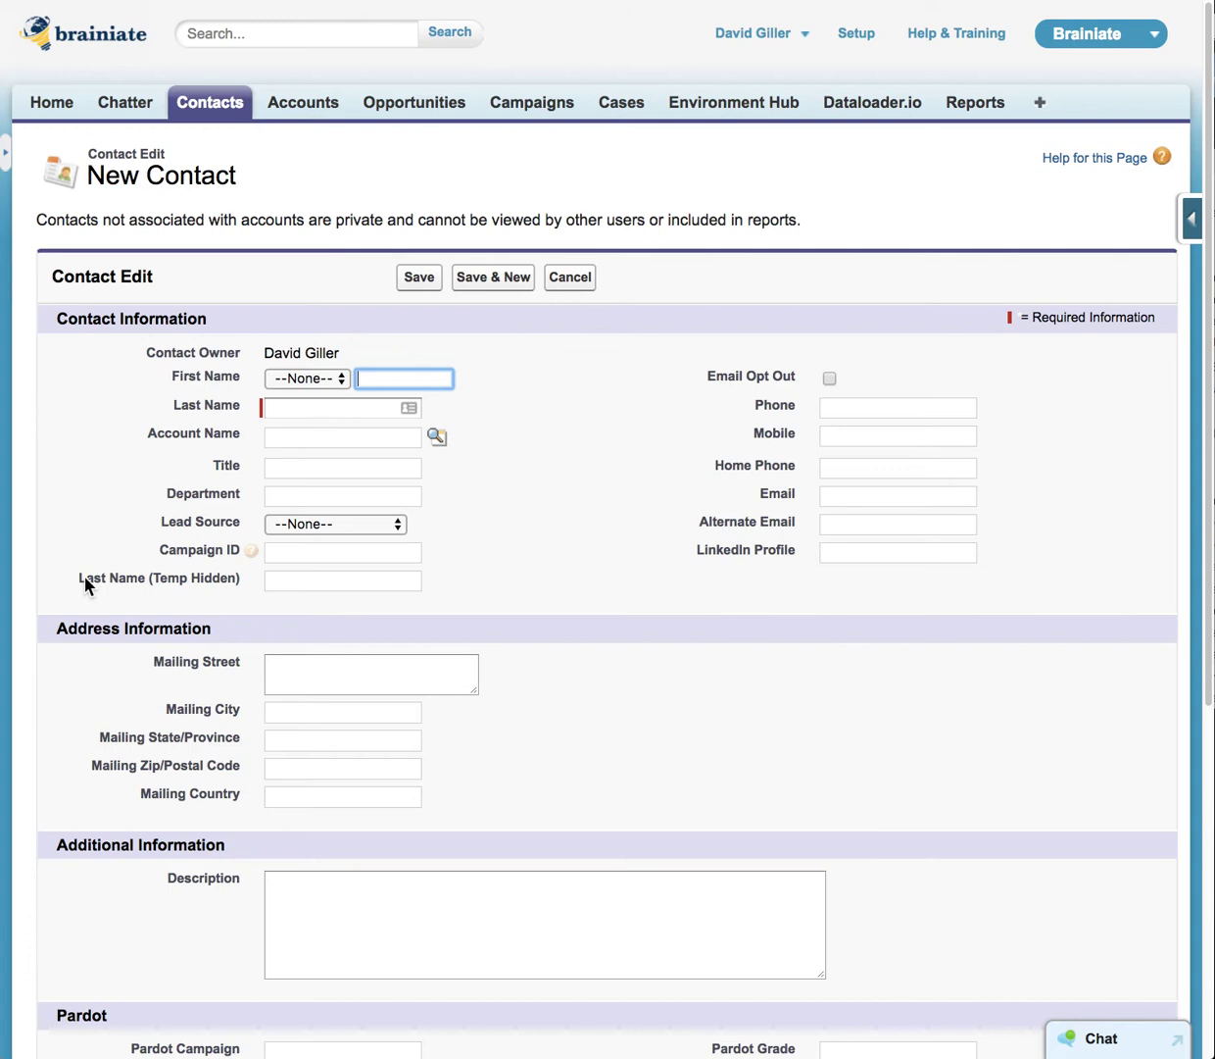
drag(80, 579, 215, 580)
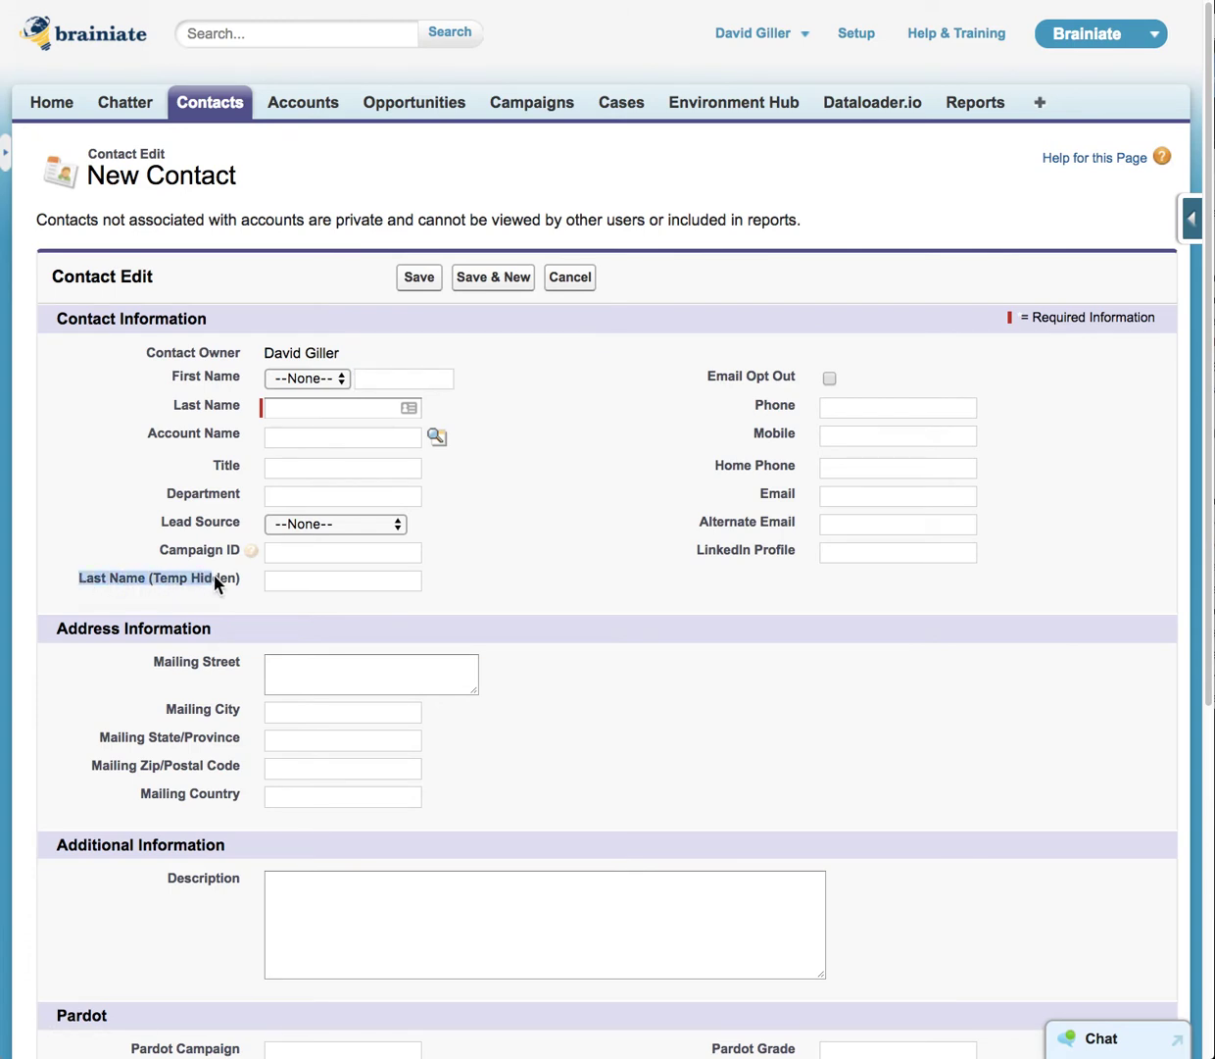
click(293, 581)
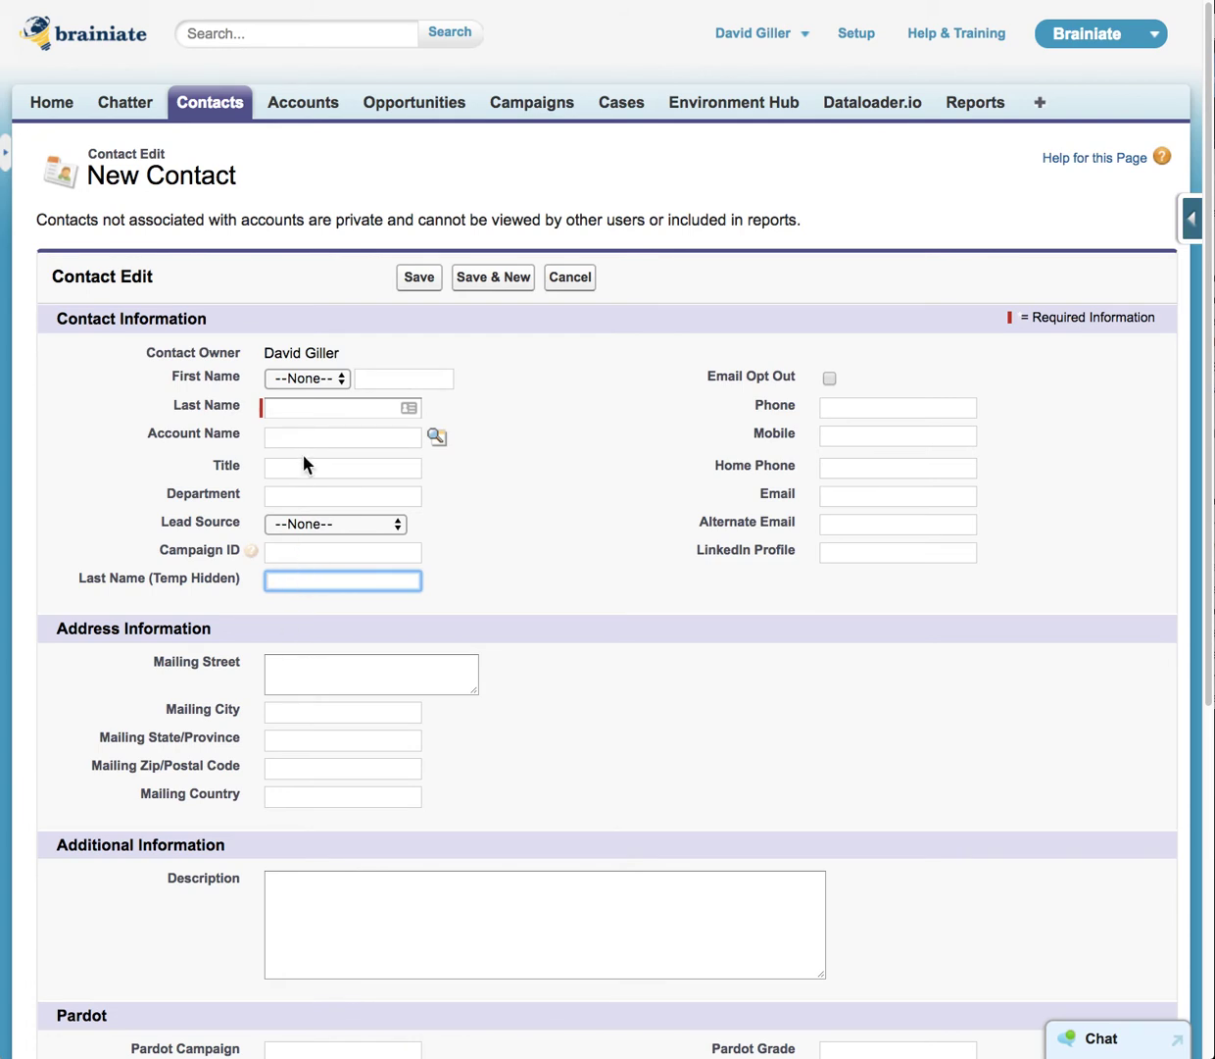
Create a new contact with the full name entered in Last Name and save it.
click(322, 405)
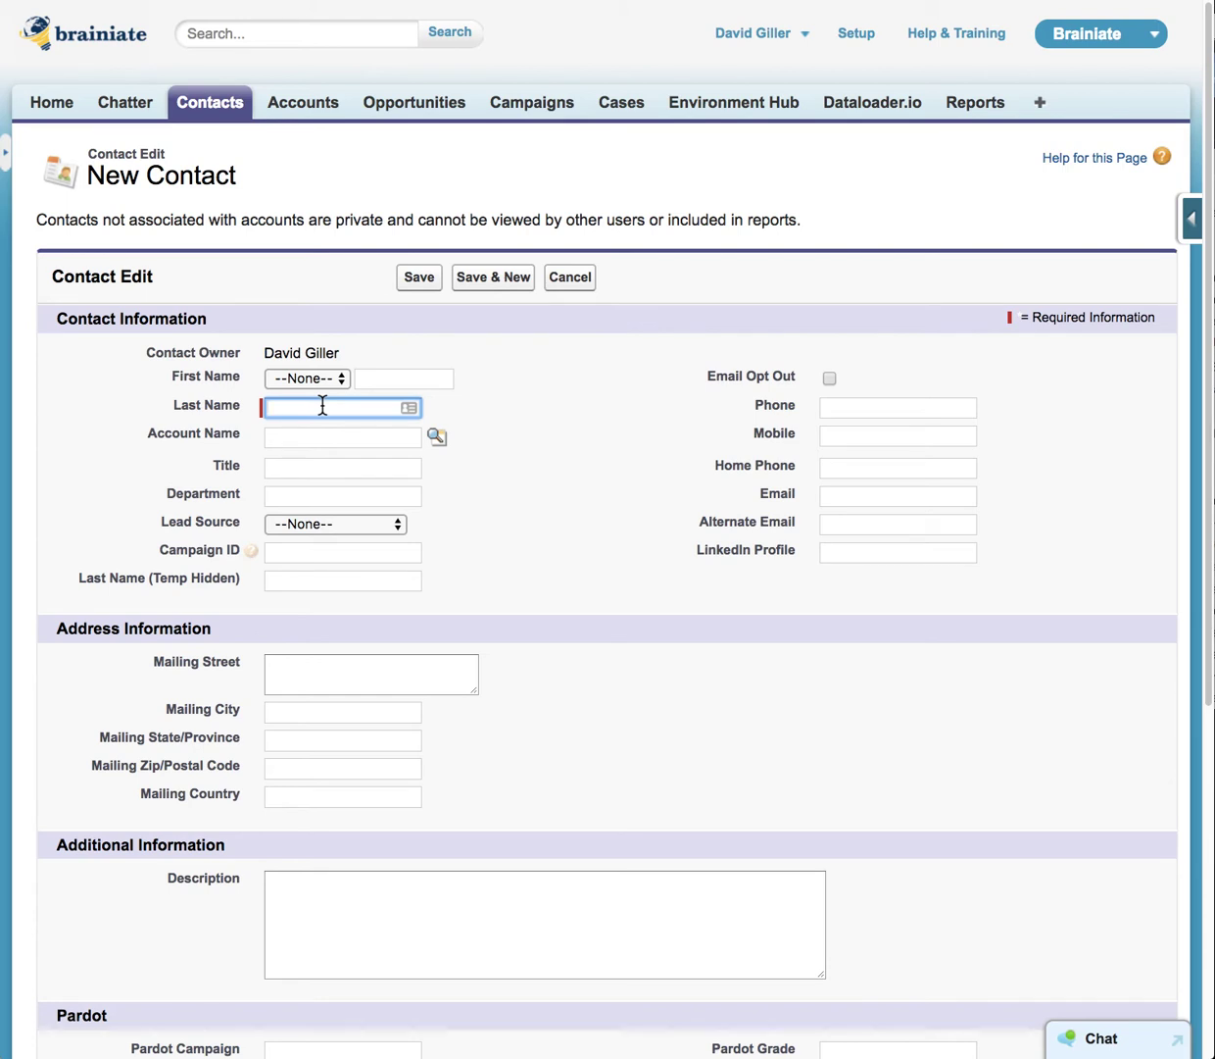
text(George Washington)
click(416, 280)
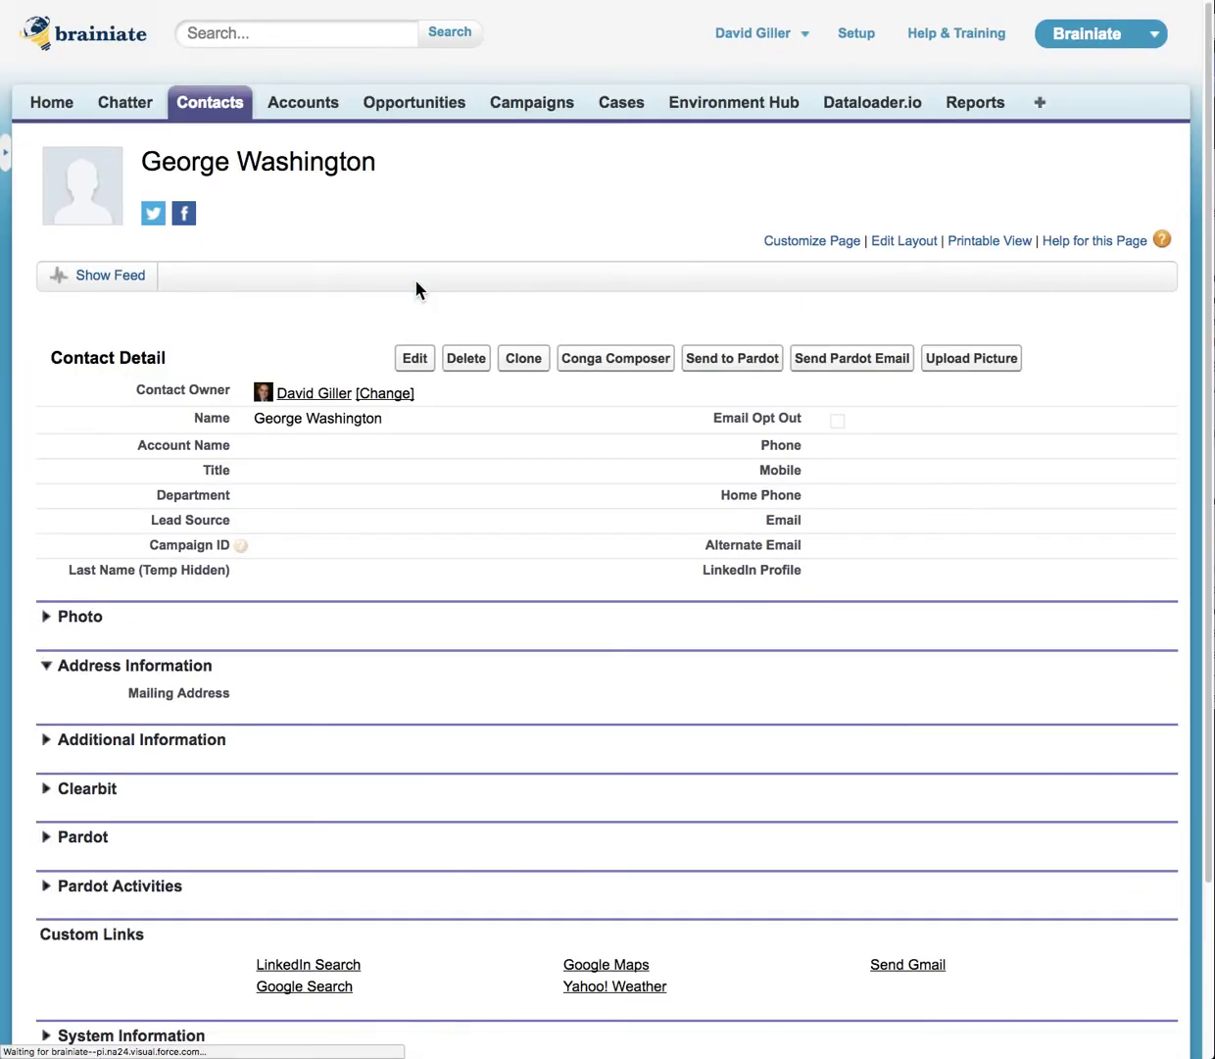
Confirm the name was split into First and Last Name with the temp field empty, then go to Setup.
click(415, 361)
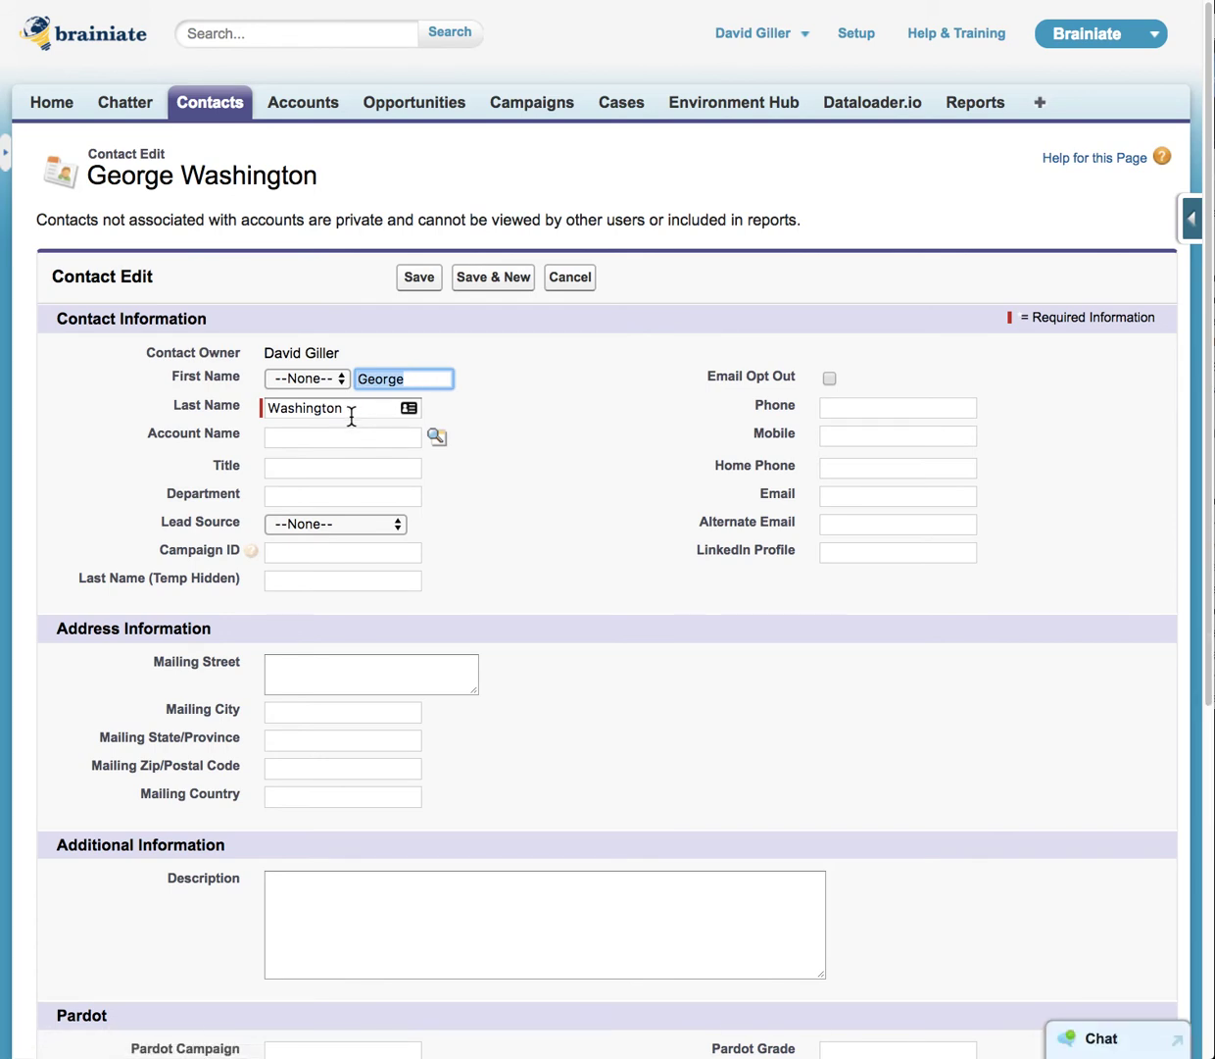
click(296, 581)
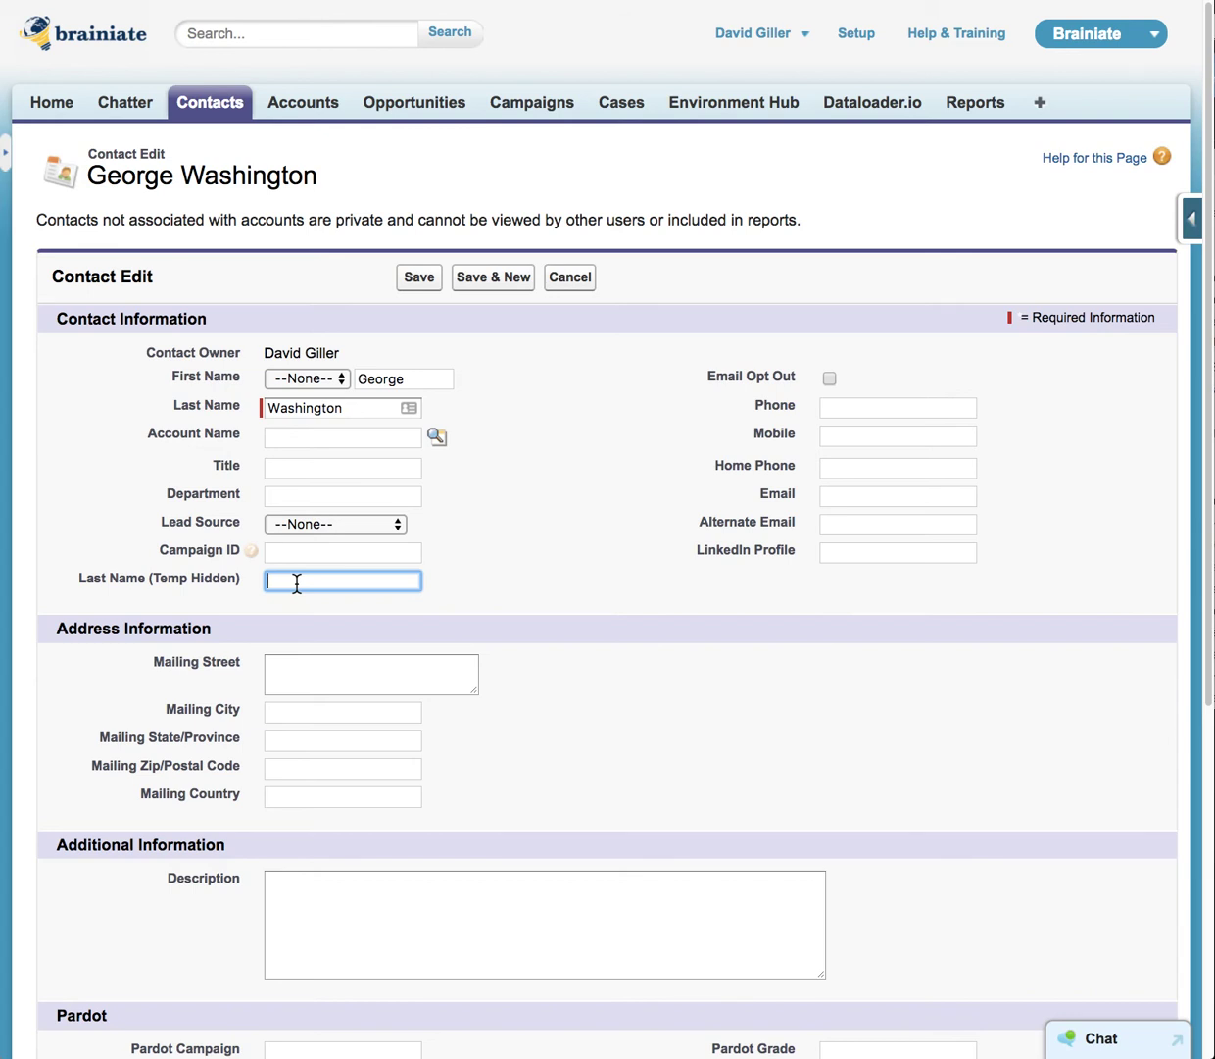
click(860, 36)
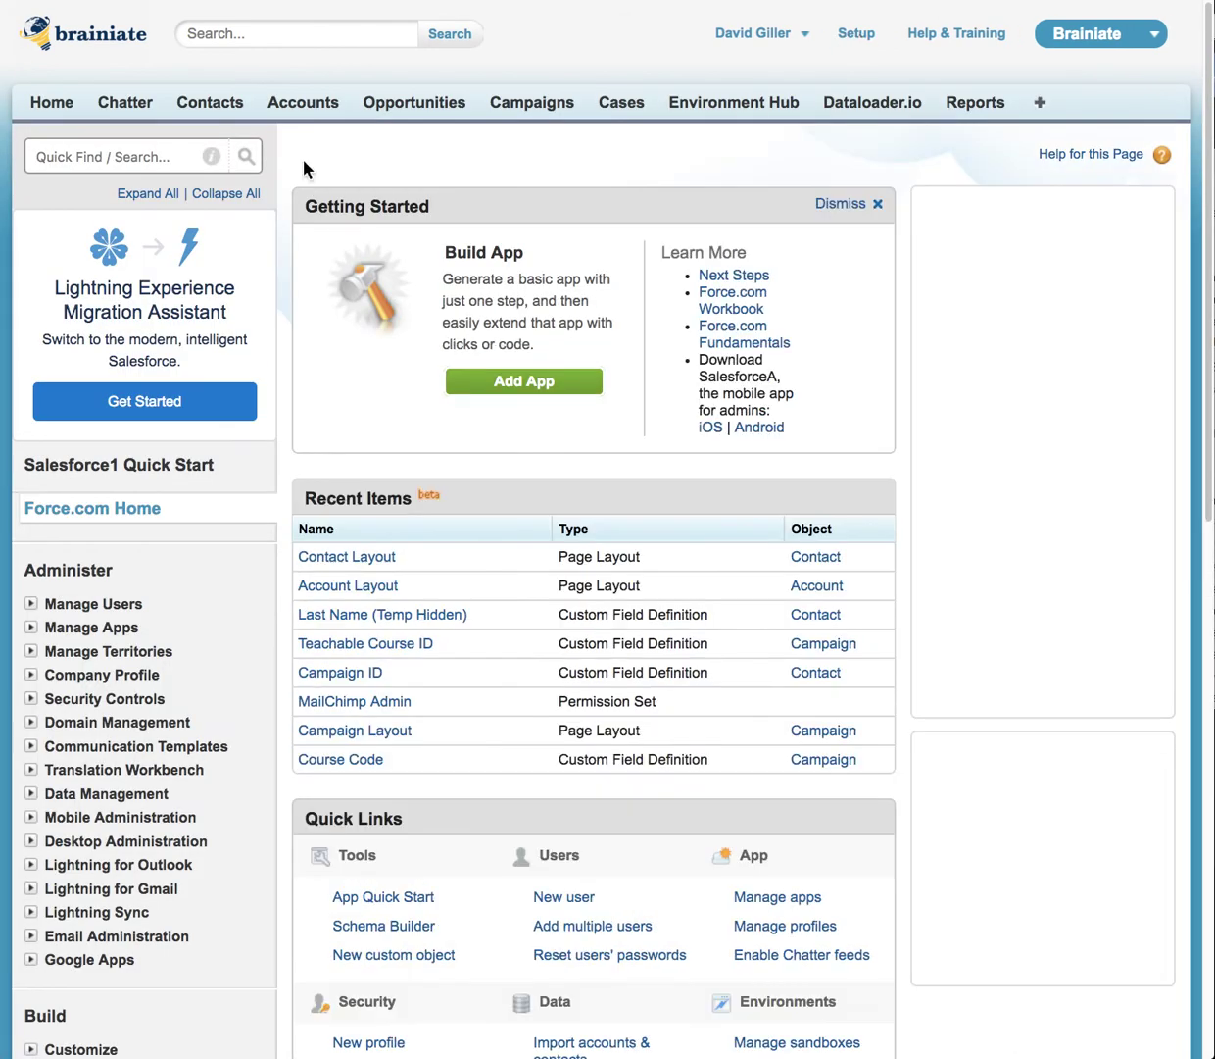
Find Process Builder via Quick Find 'buil' and open Version 1 of 'Clean up students imported via Teachable'.
click(90, 155)
text(buil)
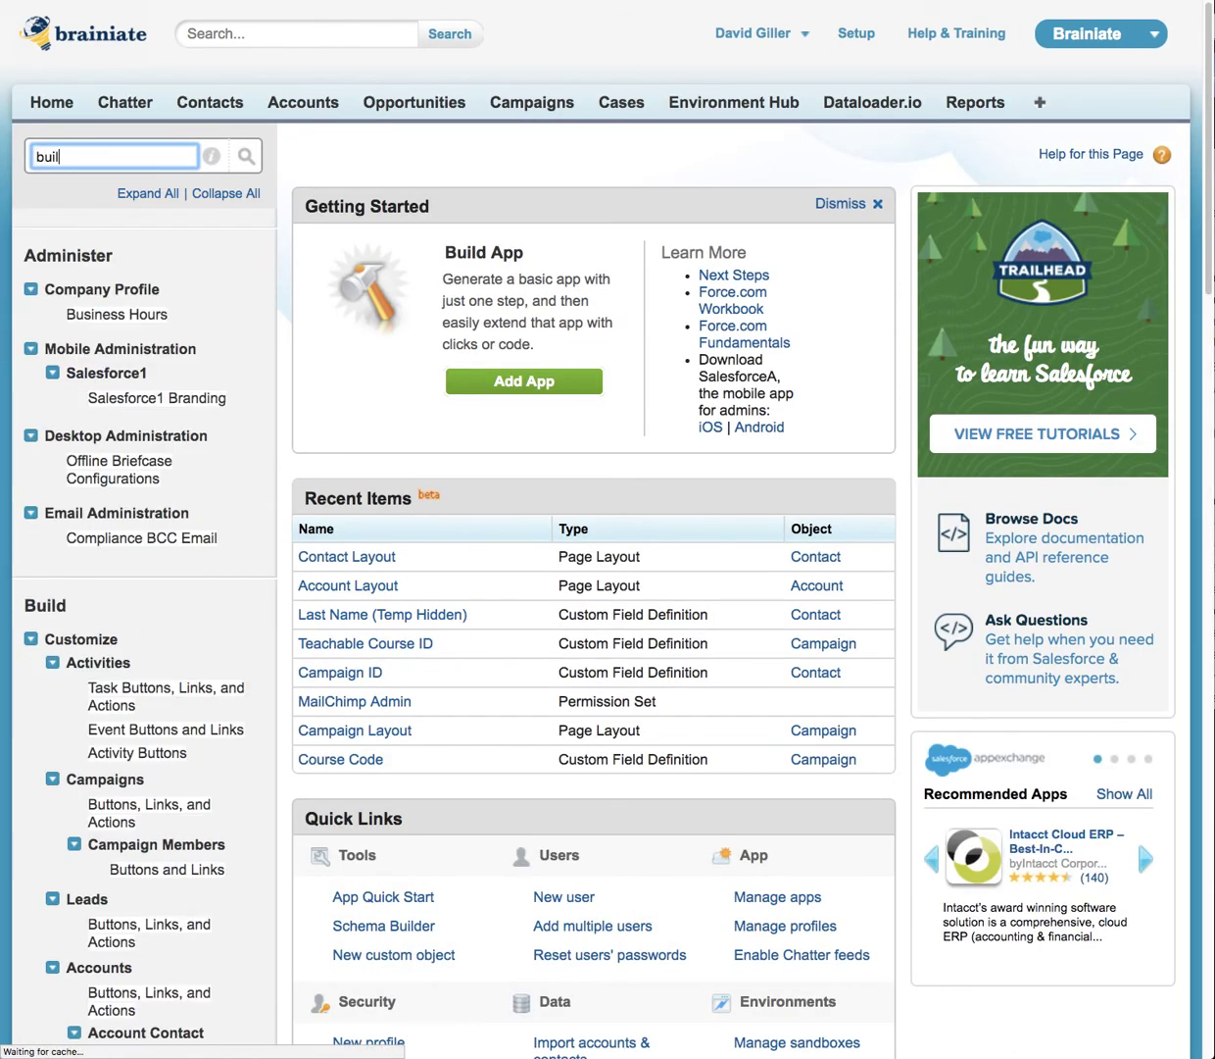
click(157, 342)
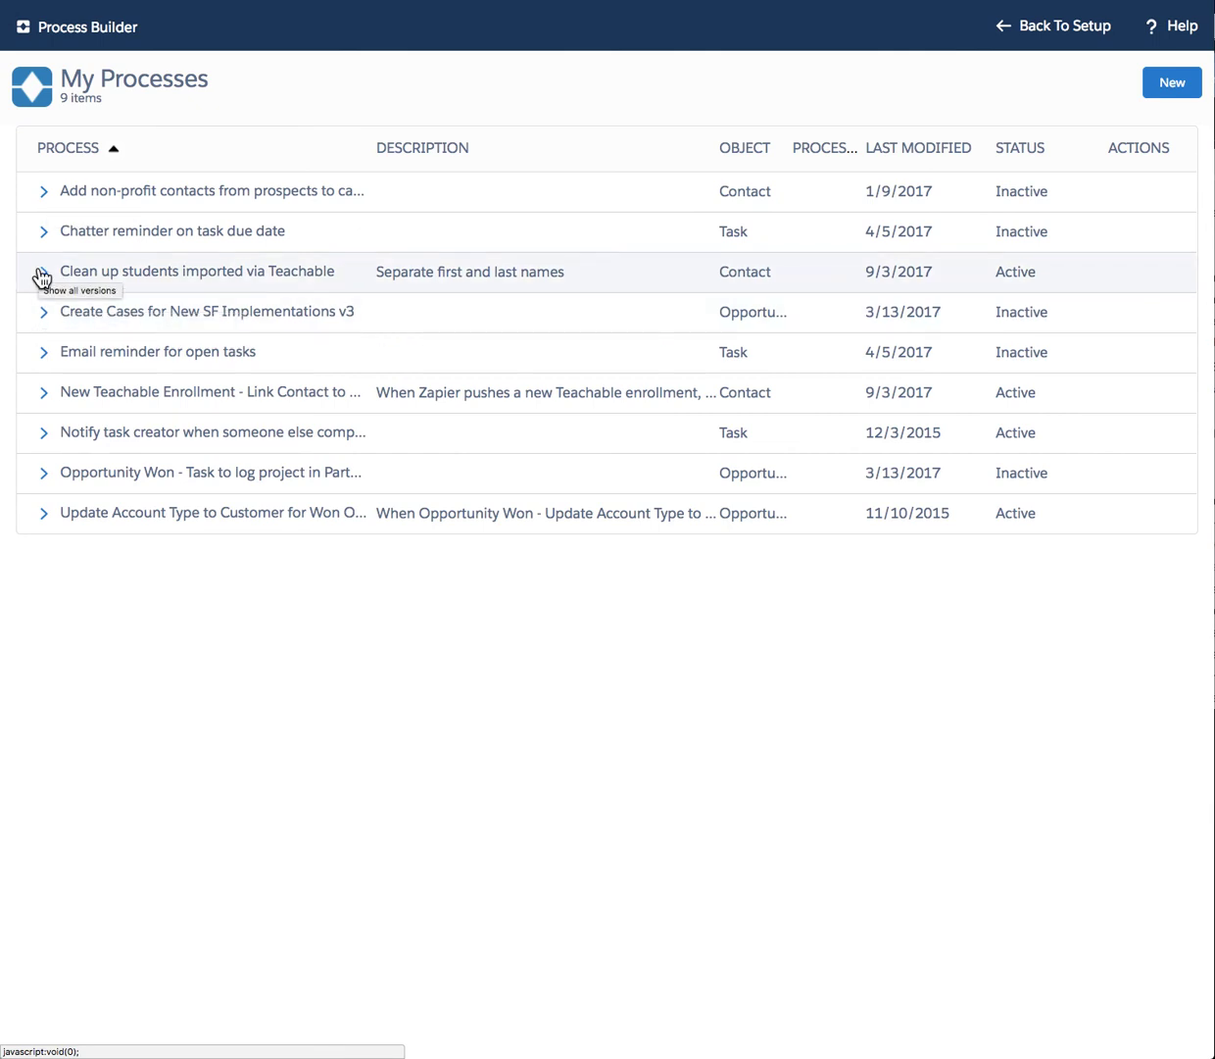
click(42, 273)
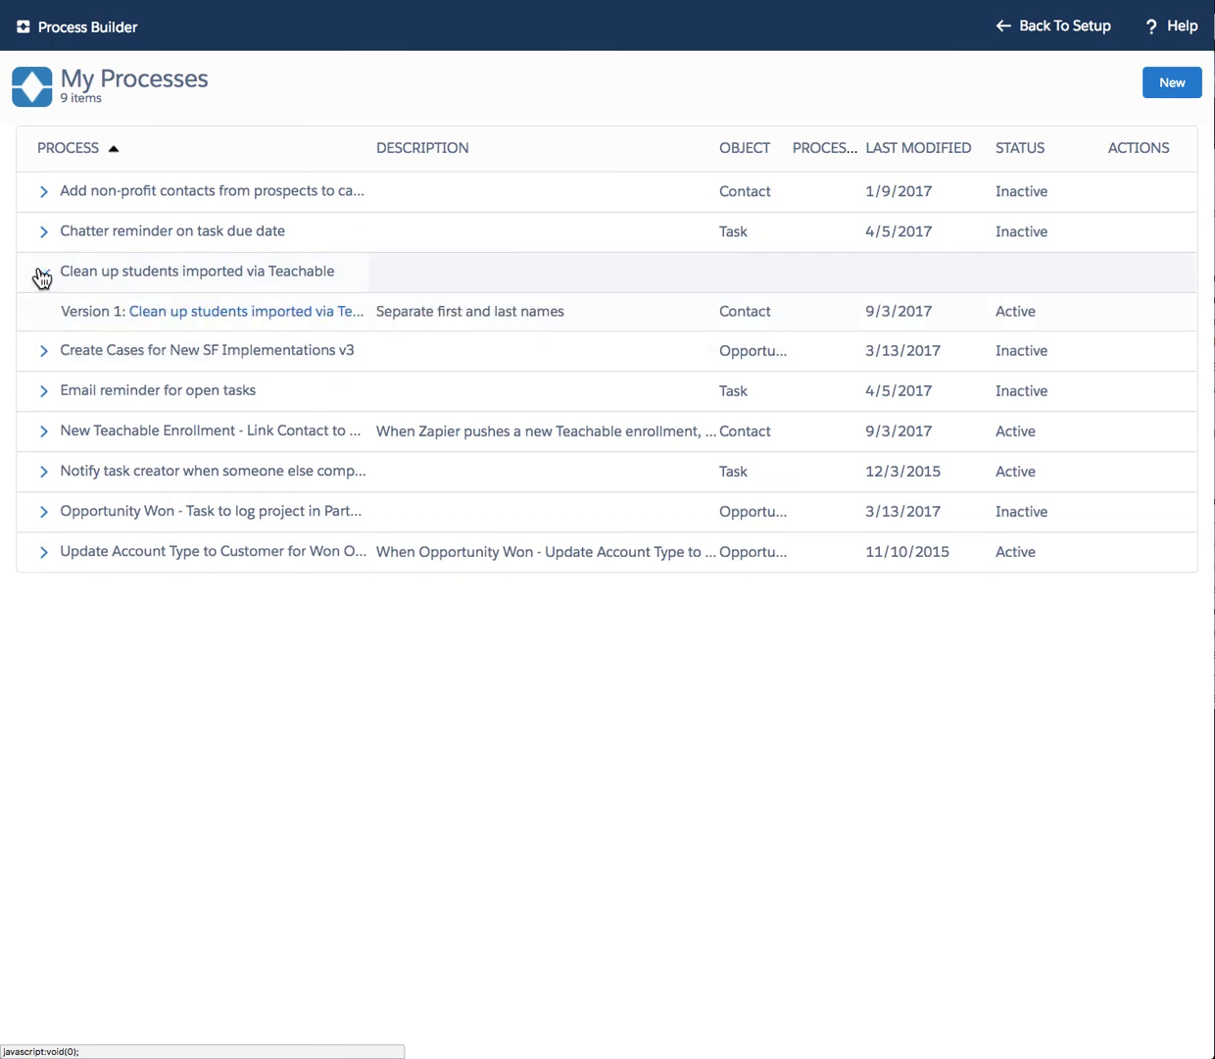
click(218, 312)
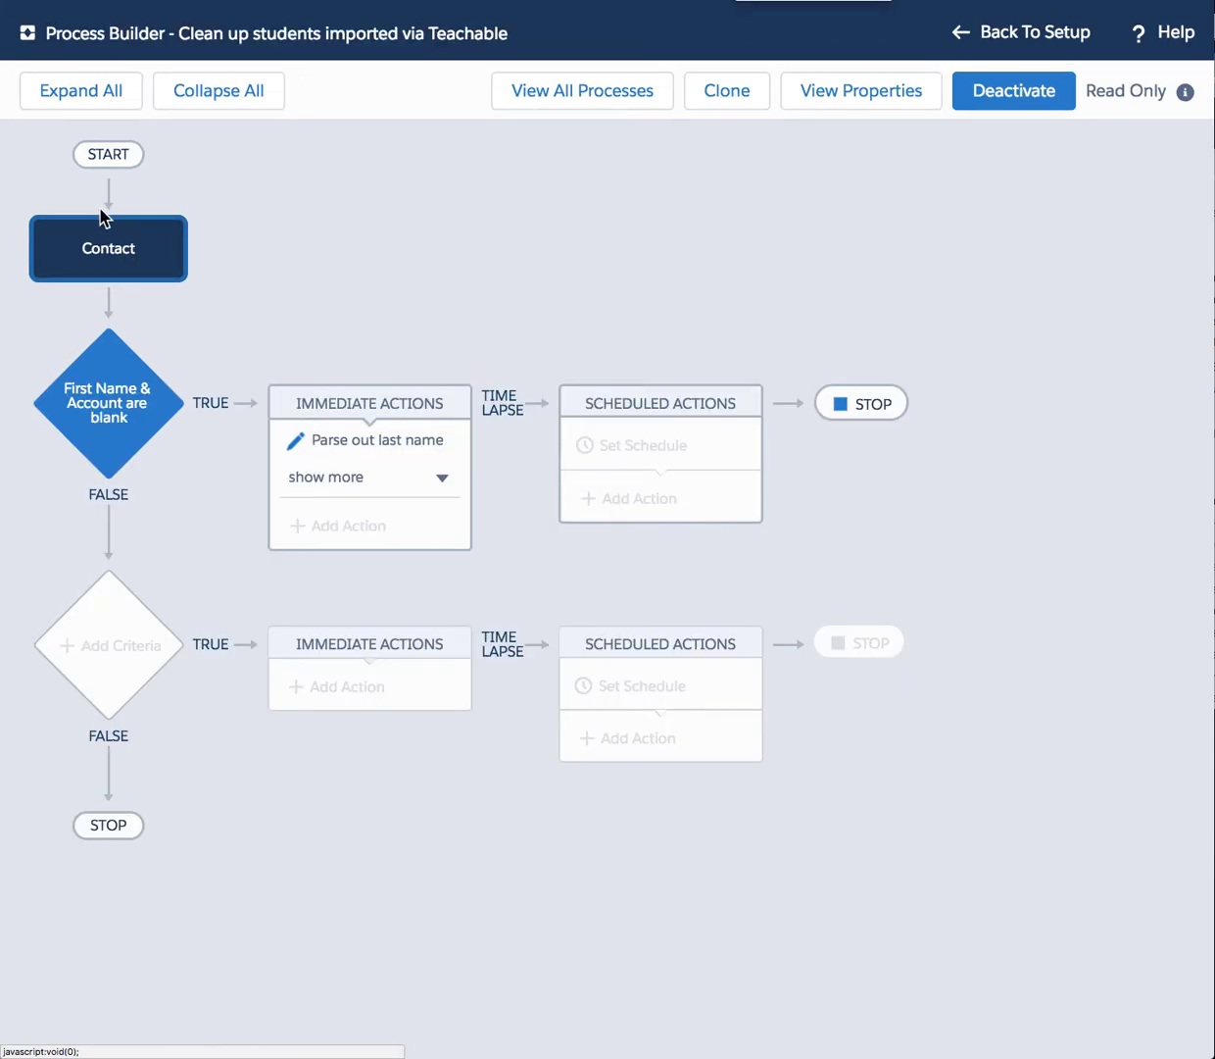
Review the Contact trigger and blank-first-name criteria, then open the Parse out last name action.
click(115, 252)
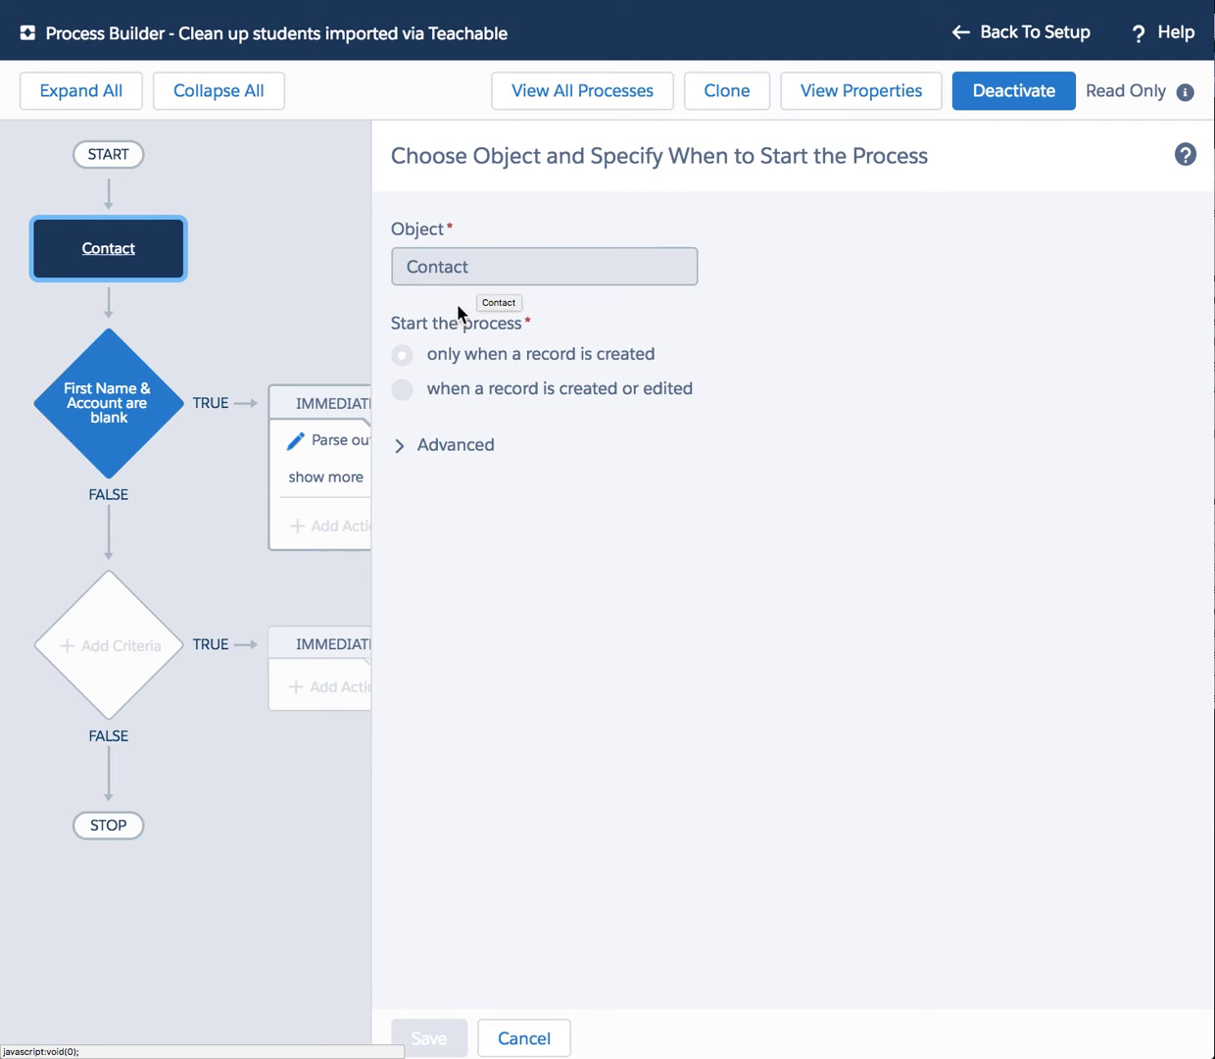
click(91, 418)
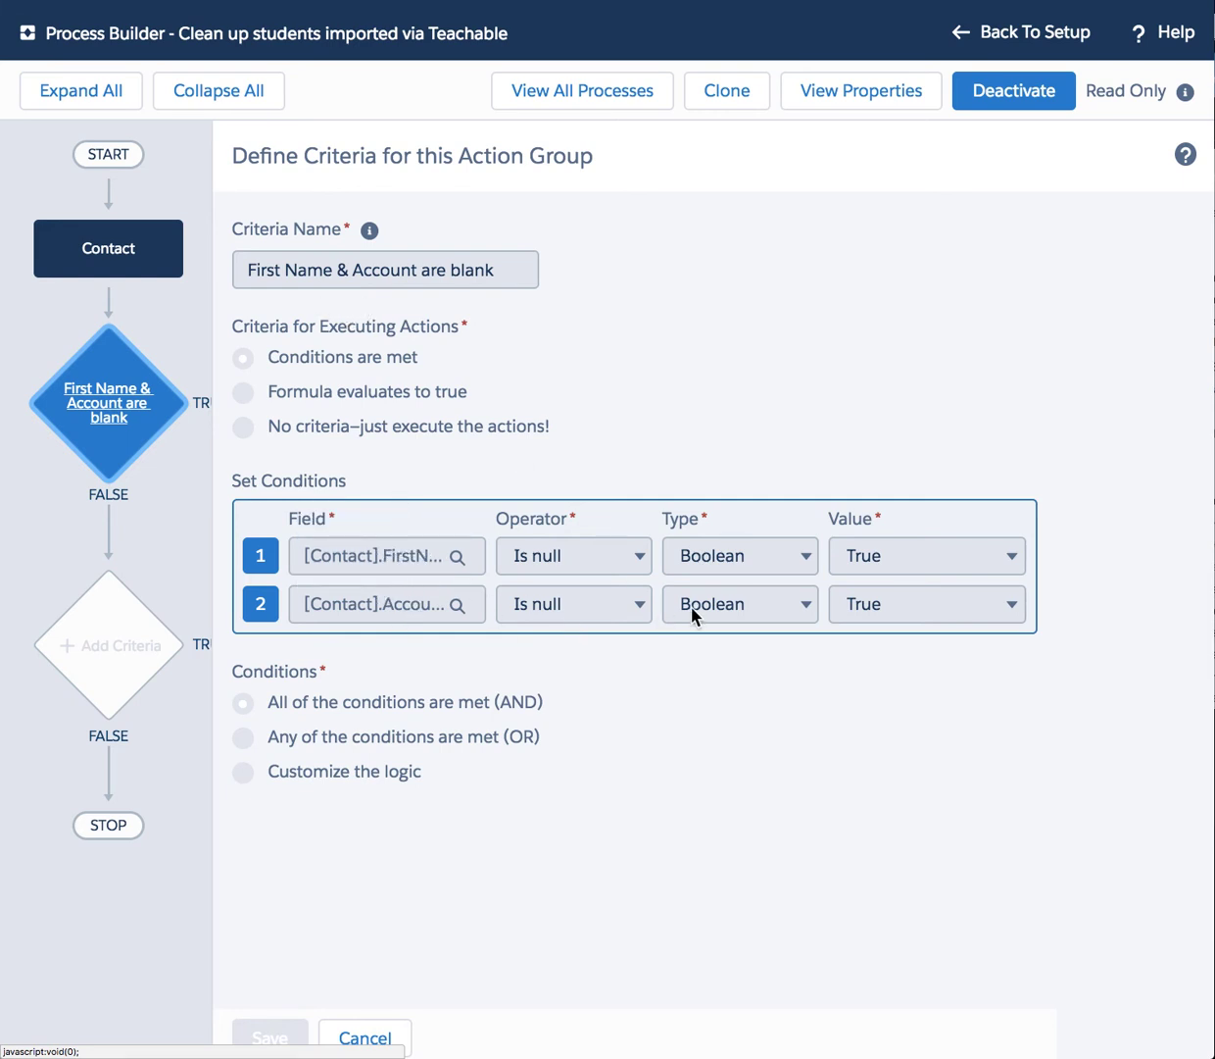
click(373, 1036)
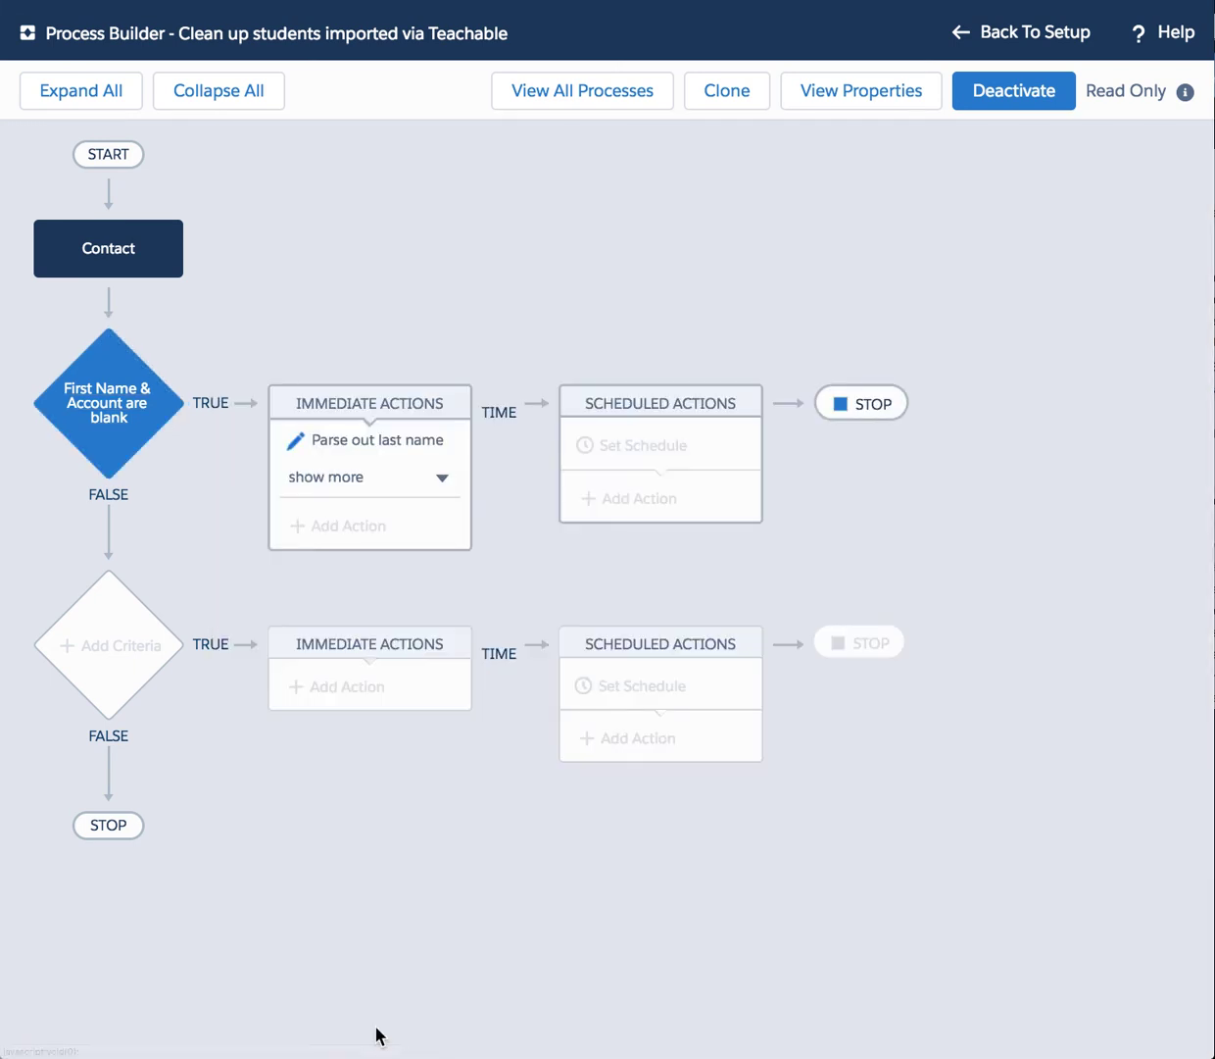
click(446, 480)
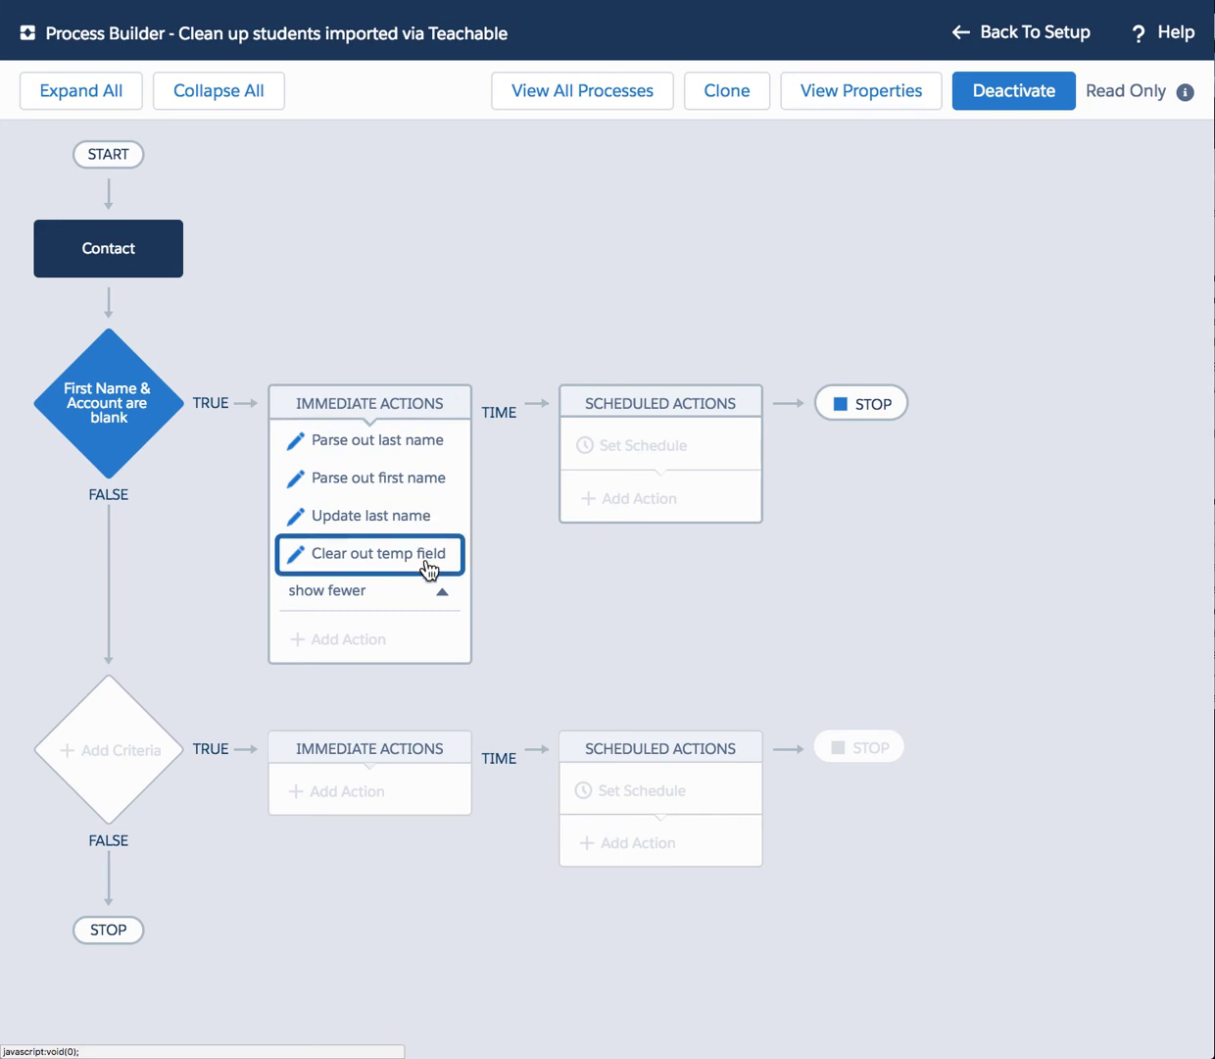
click(402, 447)
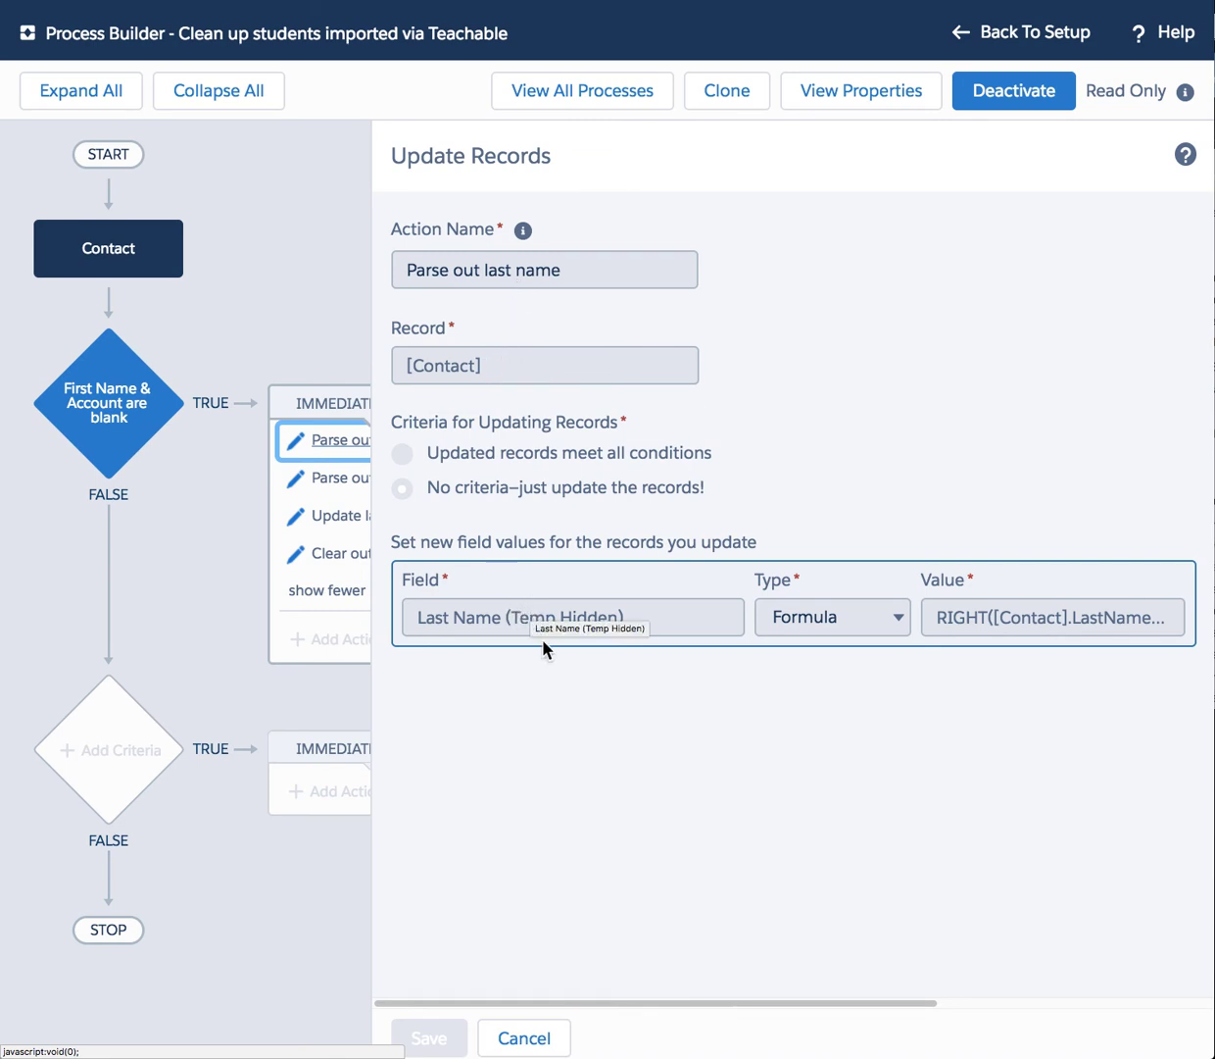
Clone the process as a new version and open its Parse out last name action.
click(735, 90)
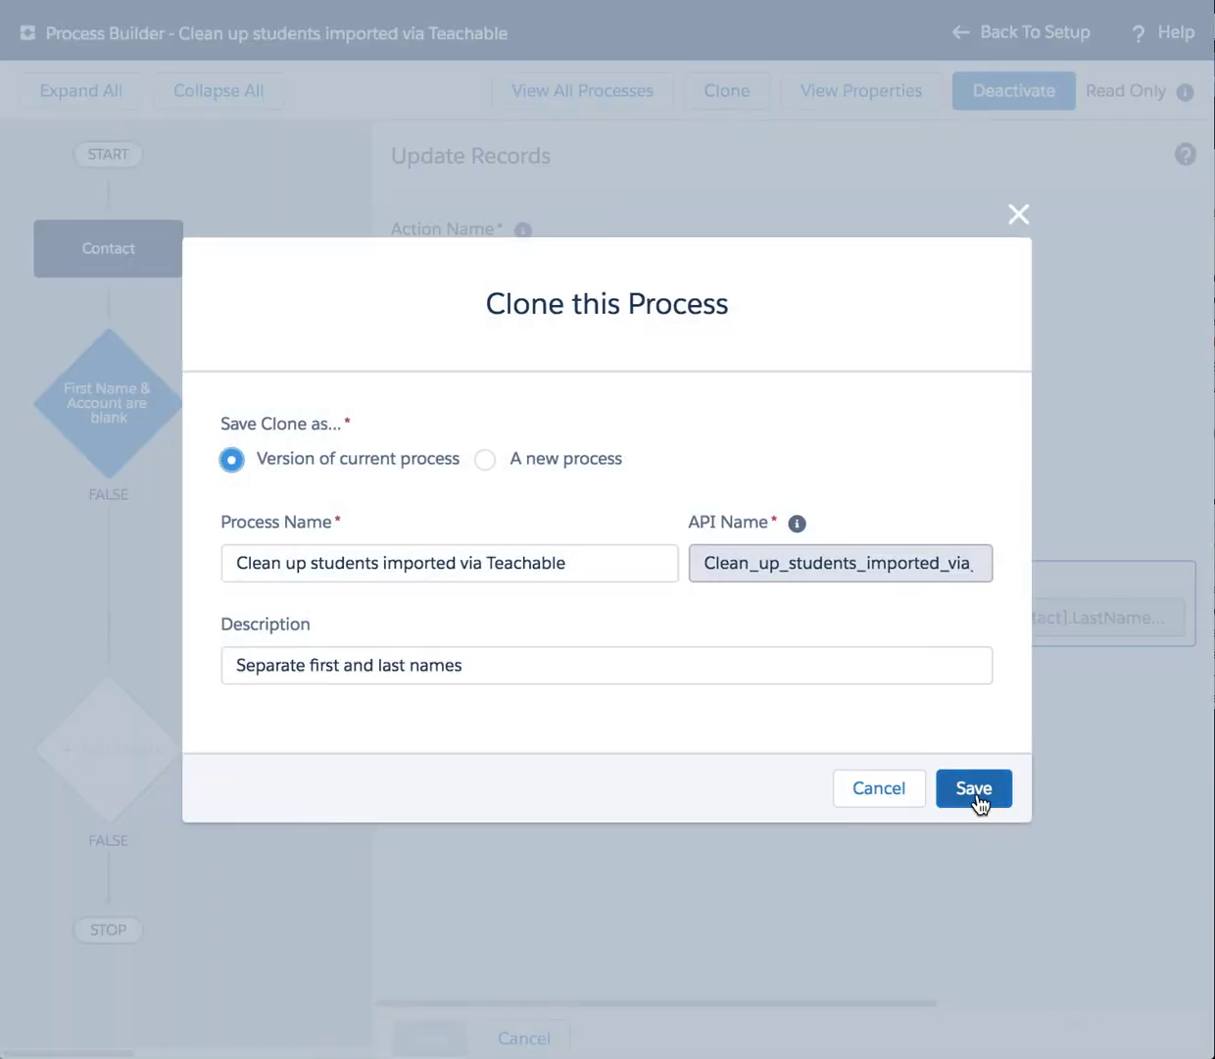
click(979, 802)
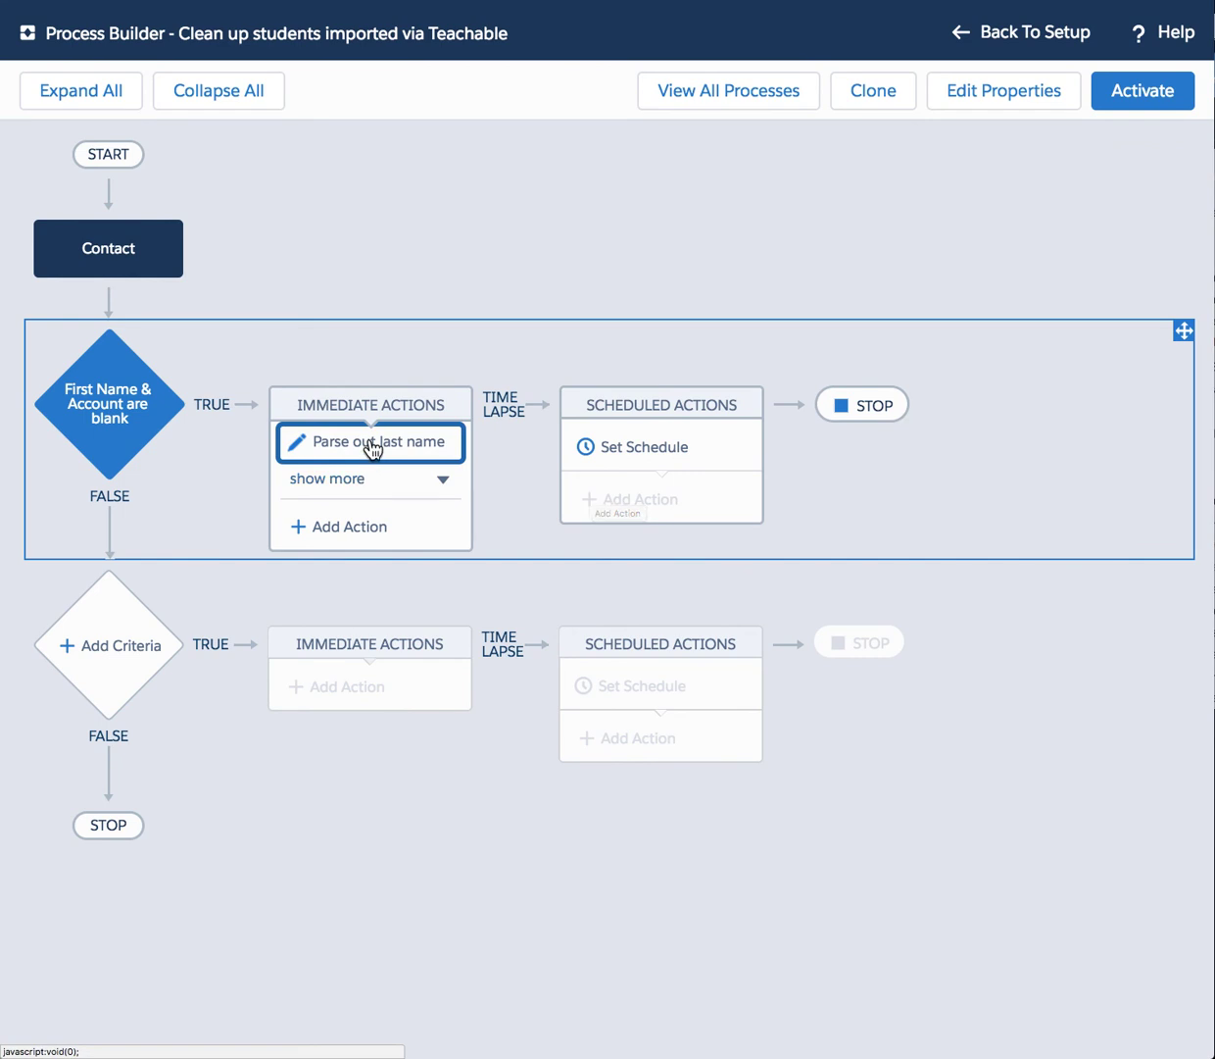
click(372, 446)
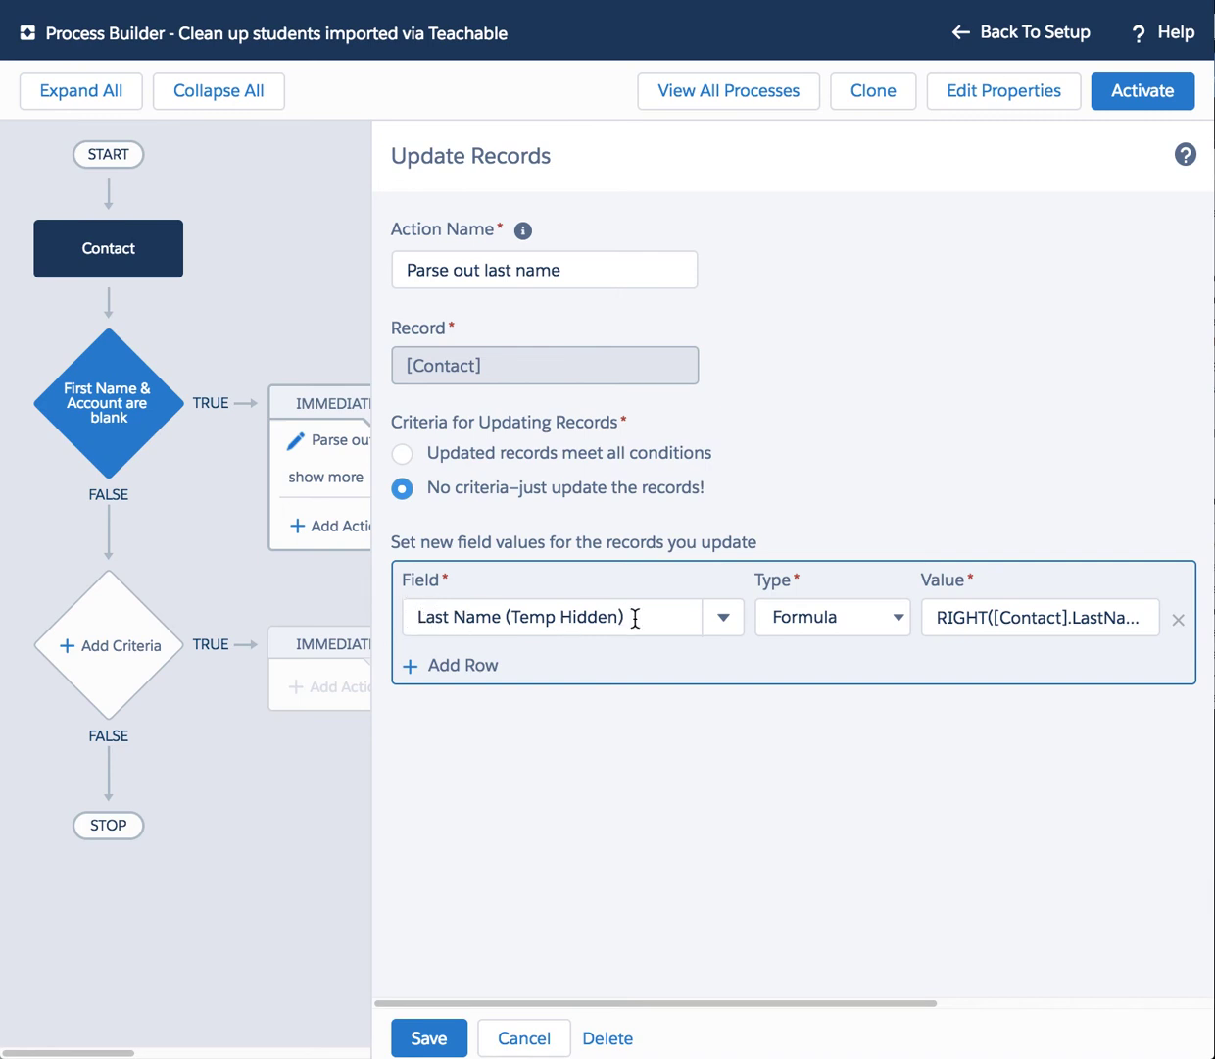
Read the RIGHT/LEN/FIND formula filling Last Name (Temp Hidden), closing the editor unchanged.
click(981, 620)
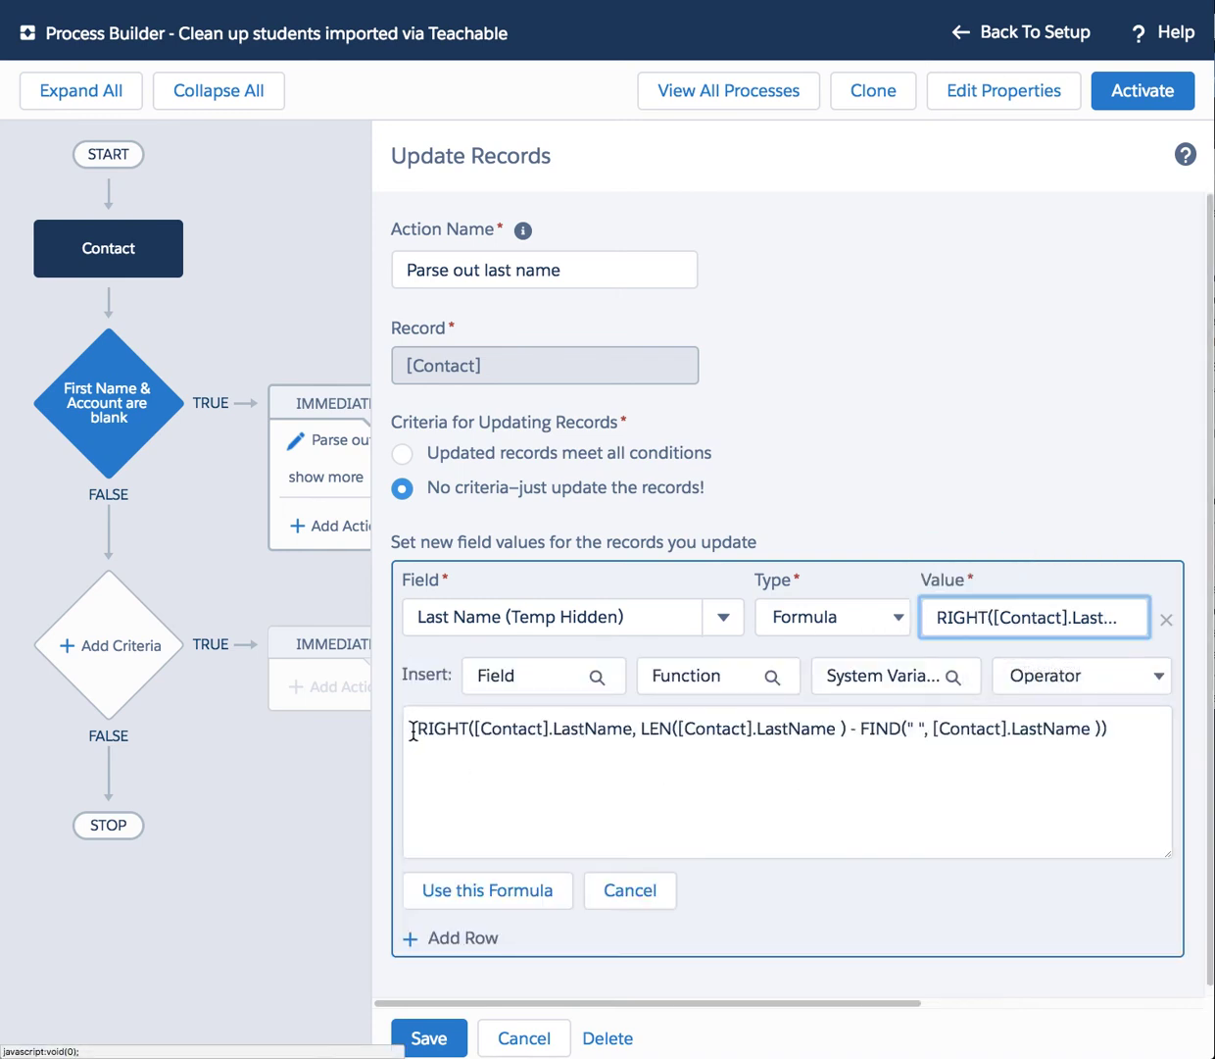
drag(413, 730, 1119, 728)
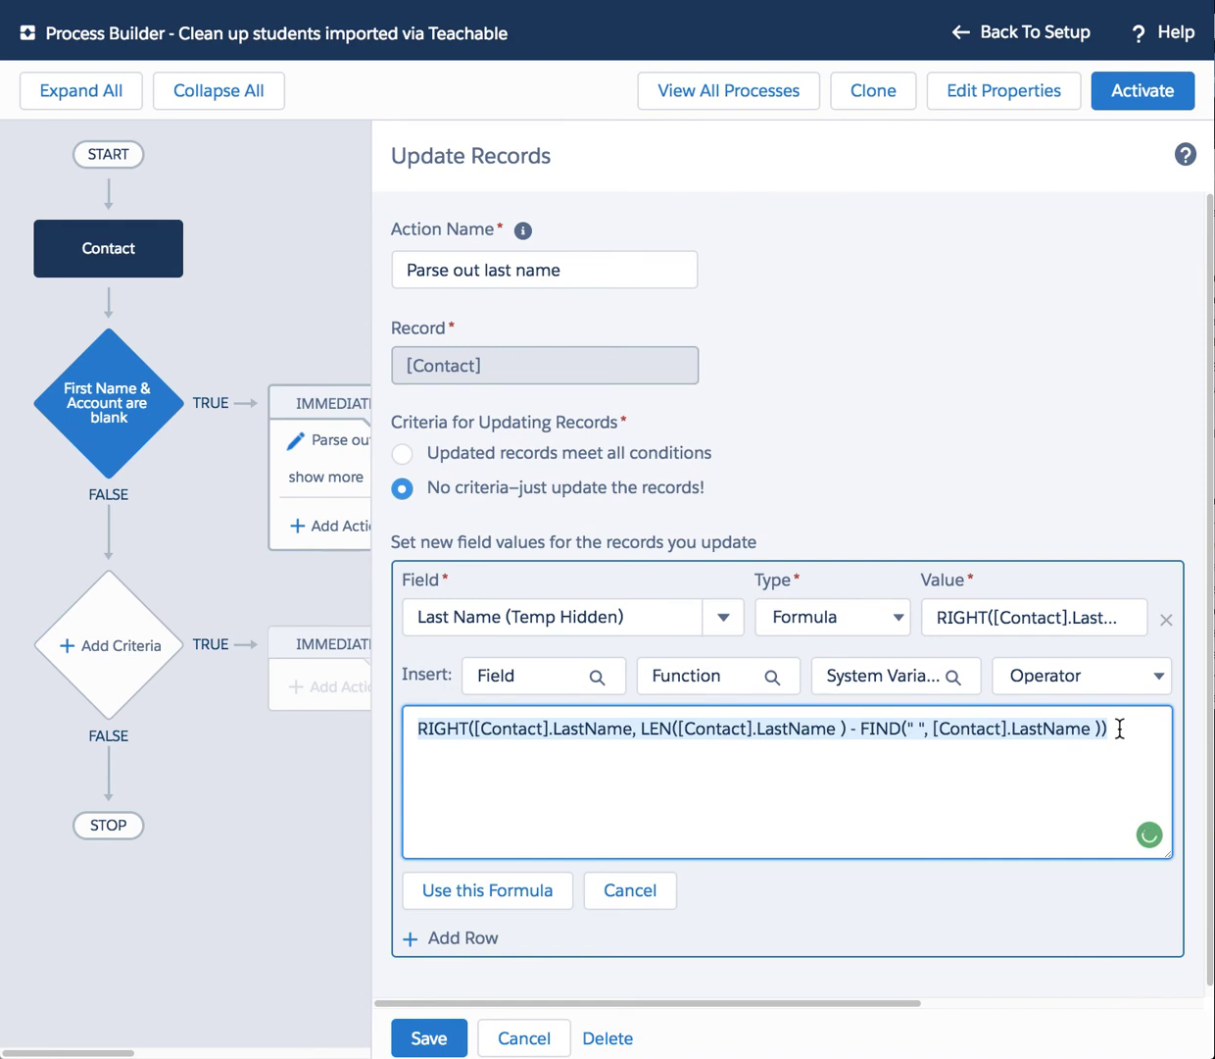
click(712, 752)
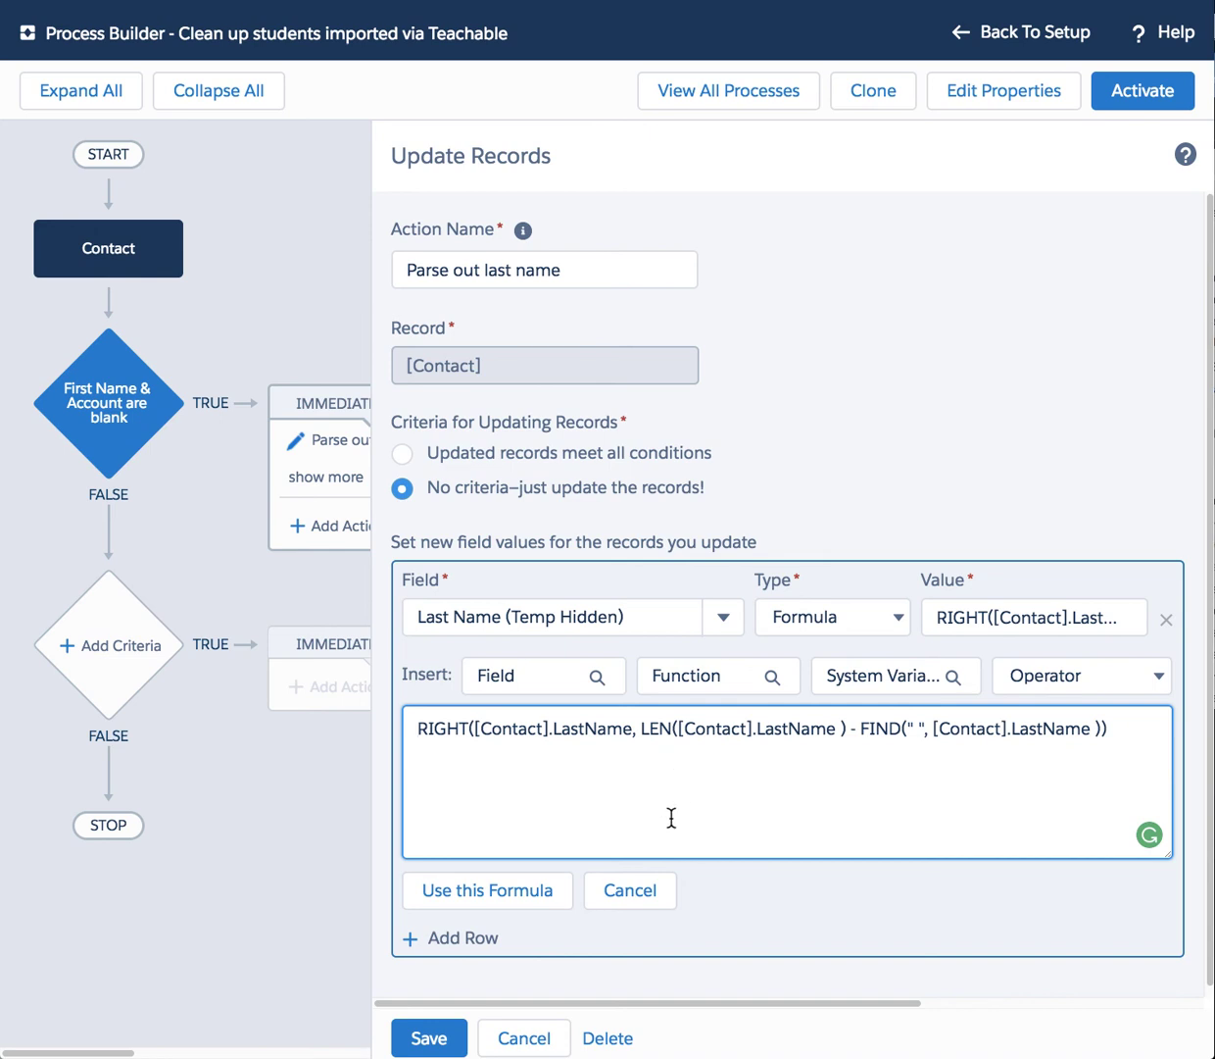
click(632, 891)
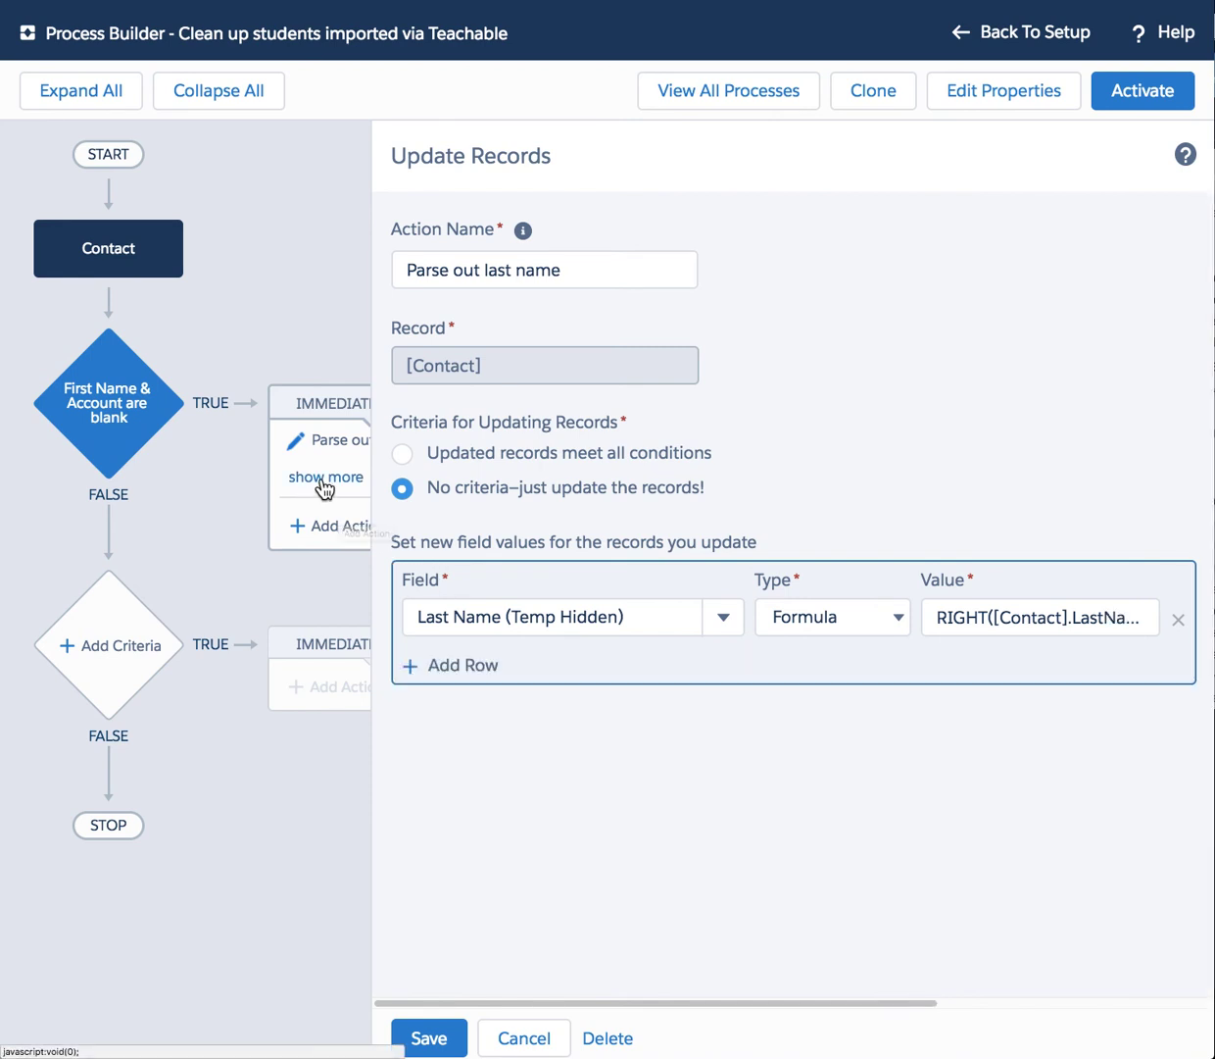
Inspect Parse out first name's LEFT/FIND formula setting First Name, then discard the settings.
click(518, 1037)
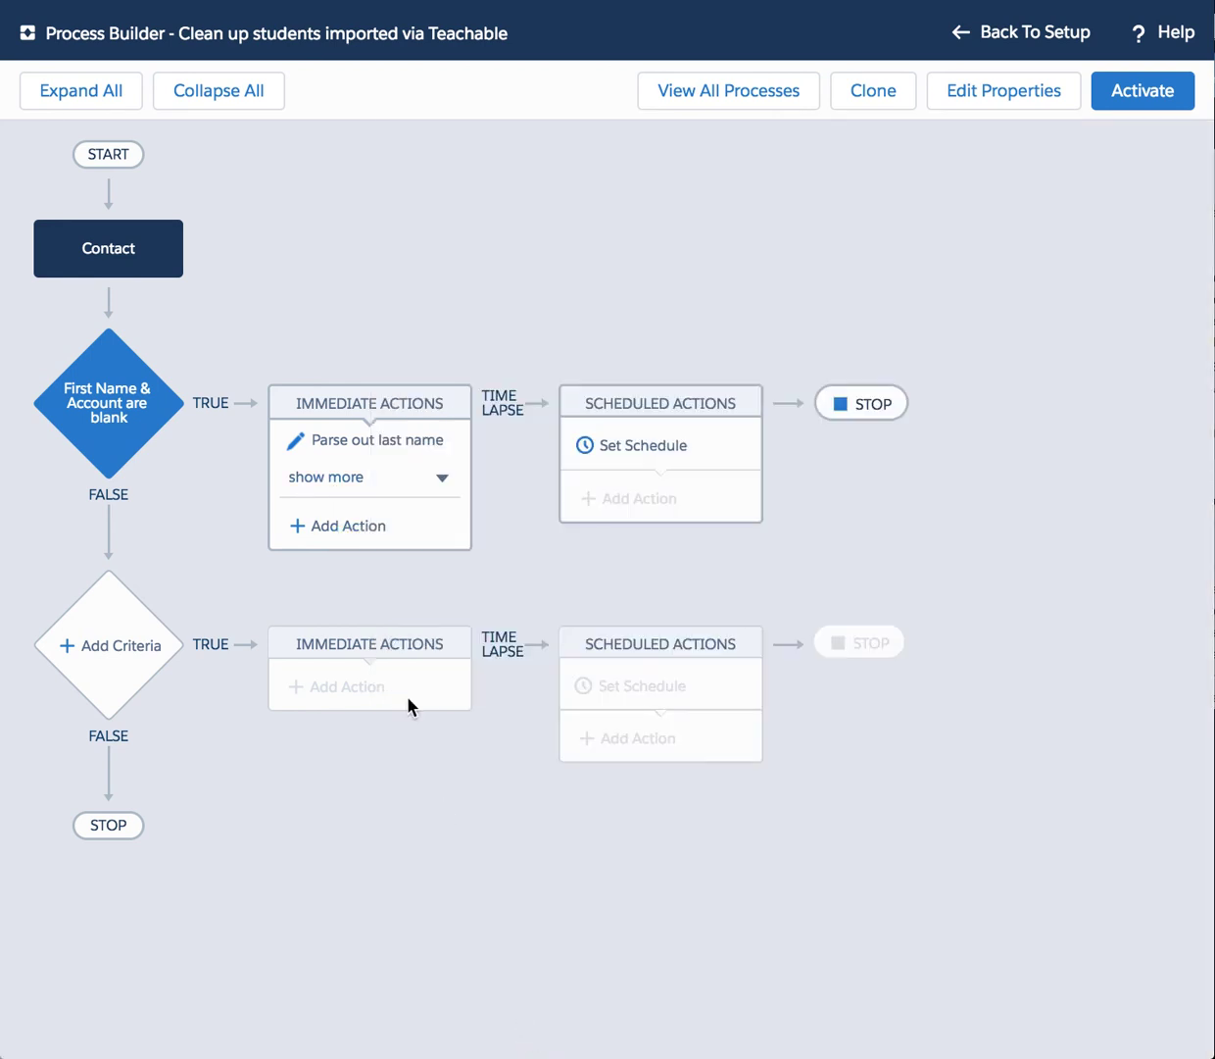
click(356, 479)
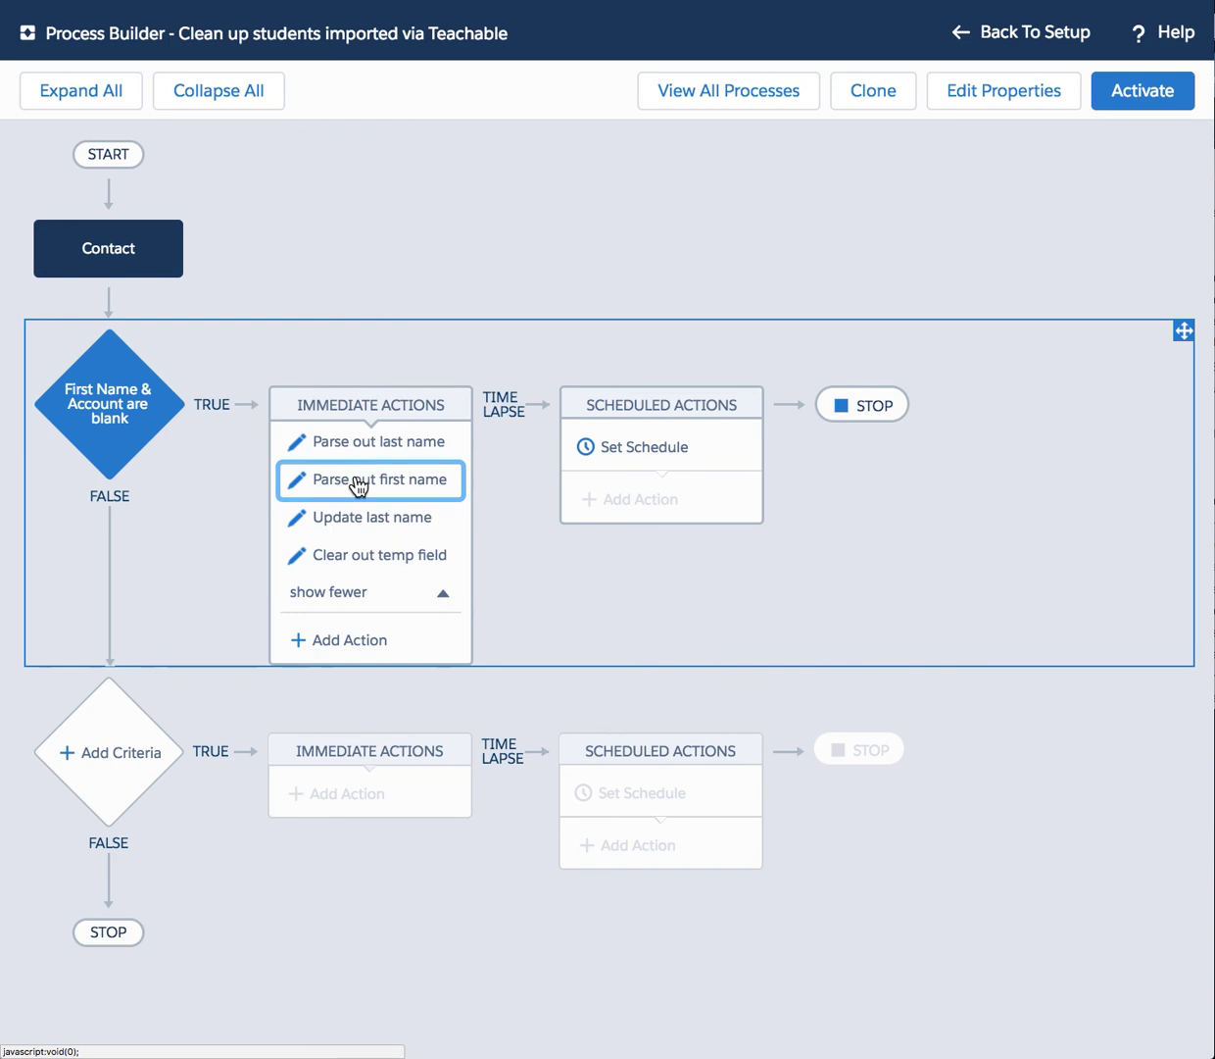
click(358, 482)
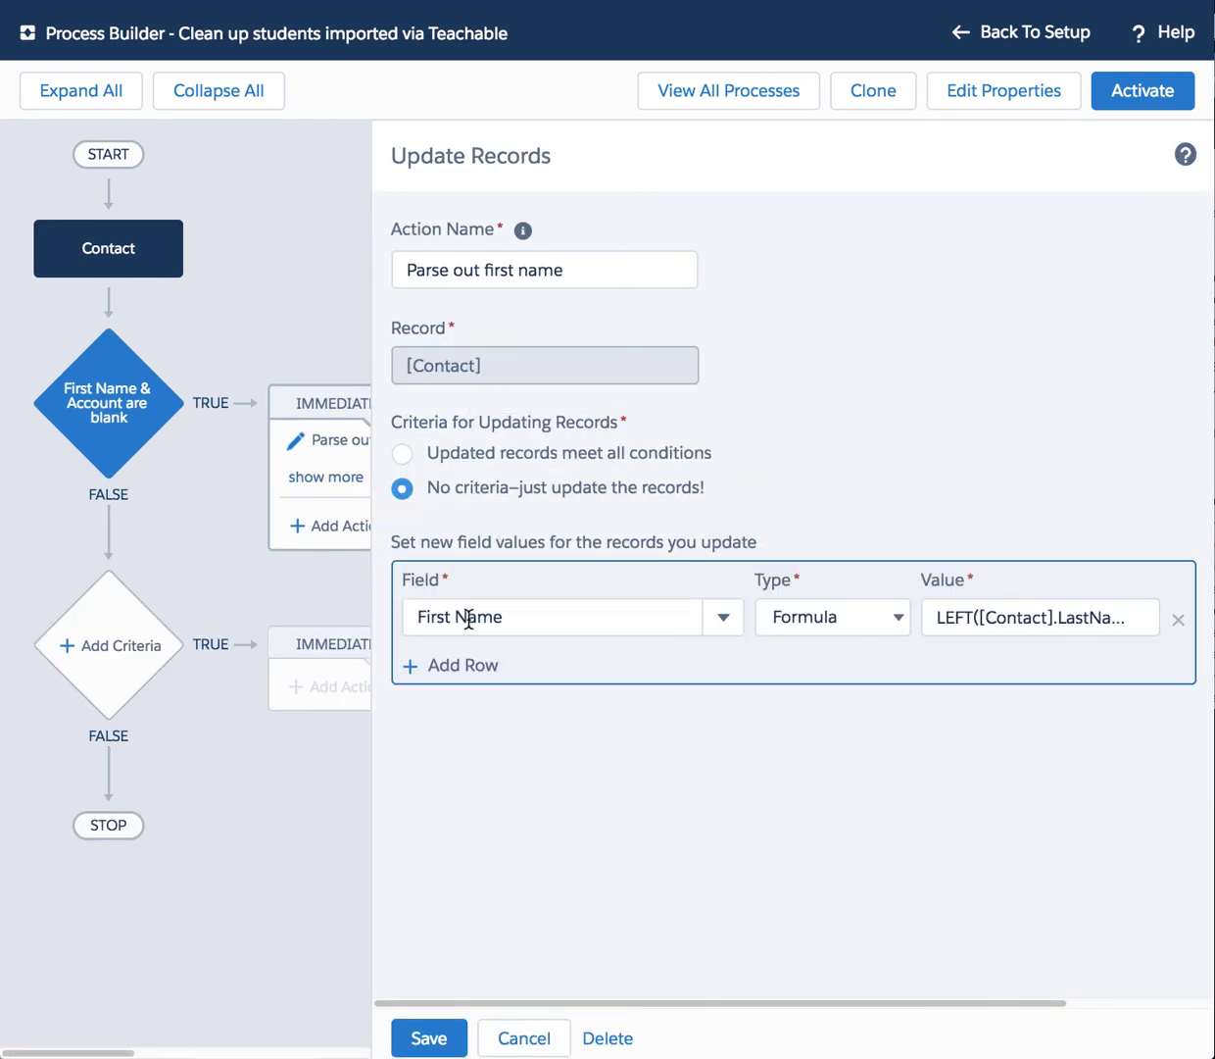
click(1002, 624)
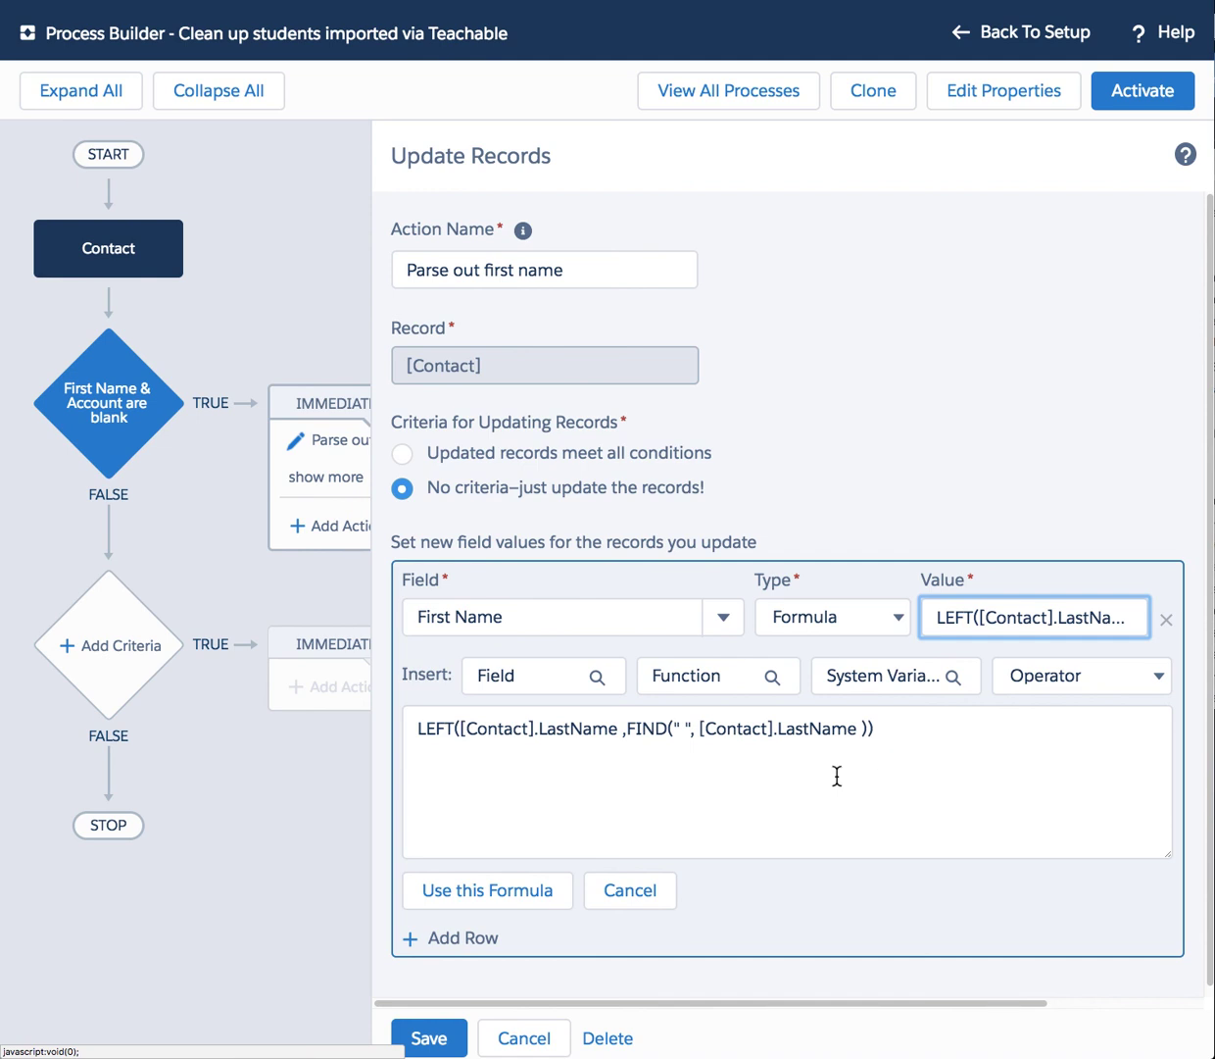
click(534, 1050)
click(535, 1051)
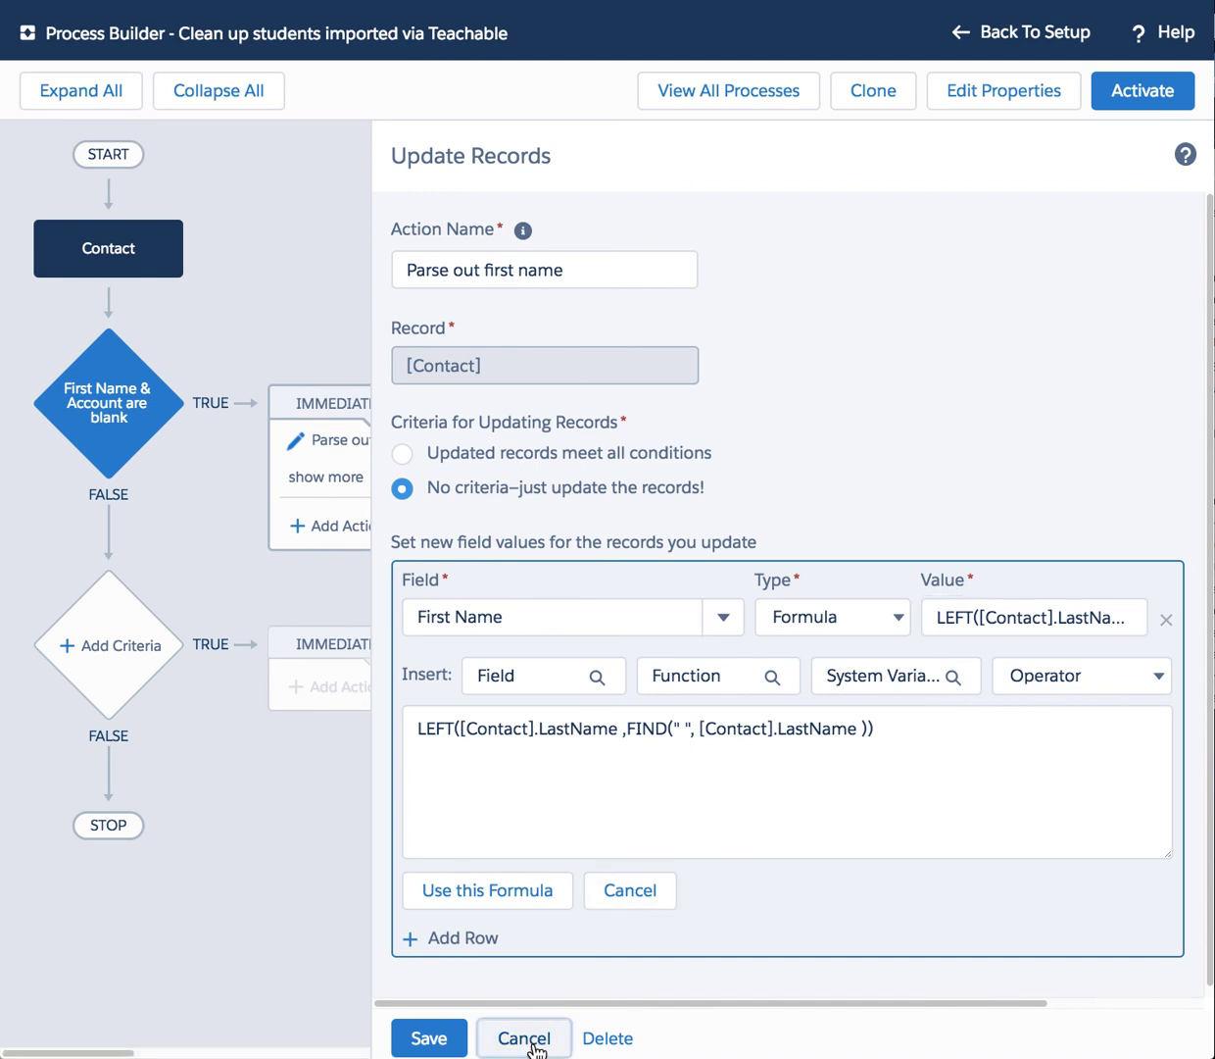
Check that Update last name sets Last Name from the Last_Name_Temp_Hidden__c field reference.
click(358, 478)
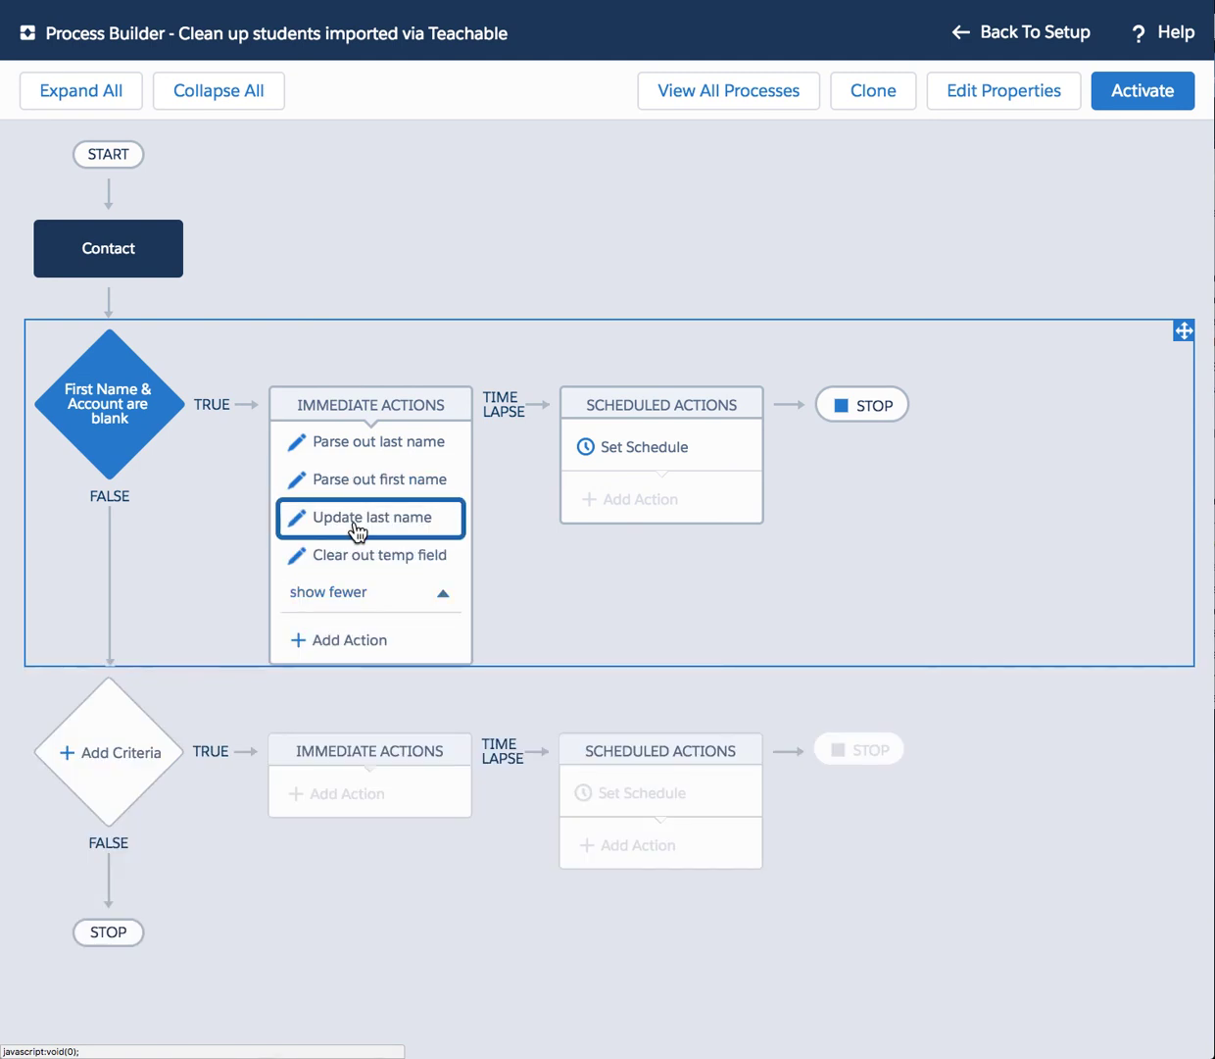
click(359, 530)
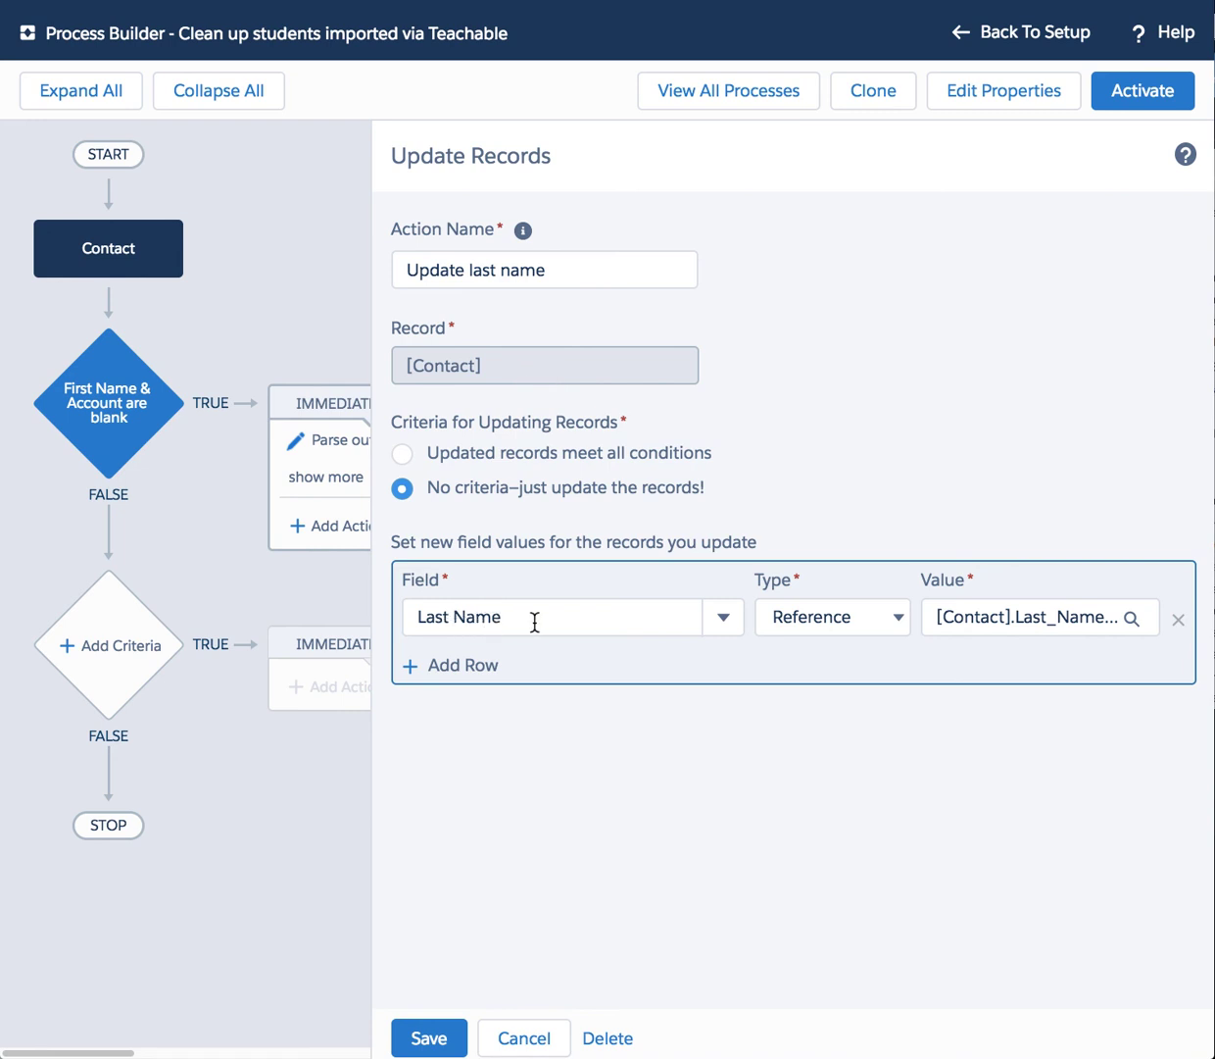
click(1005, 635)
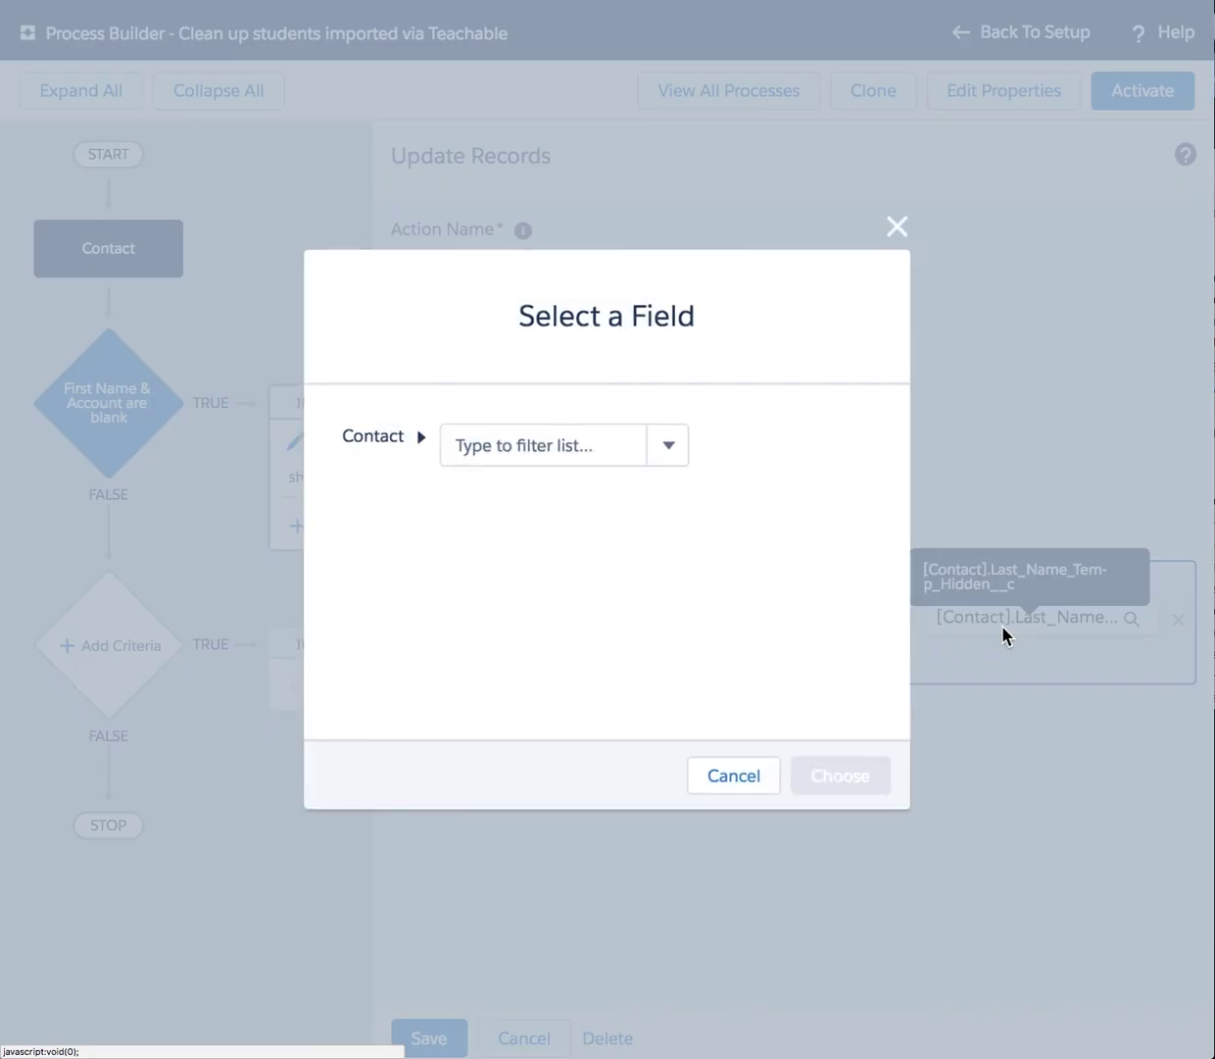
click(733, 776)
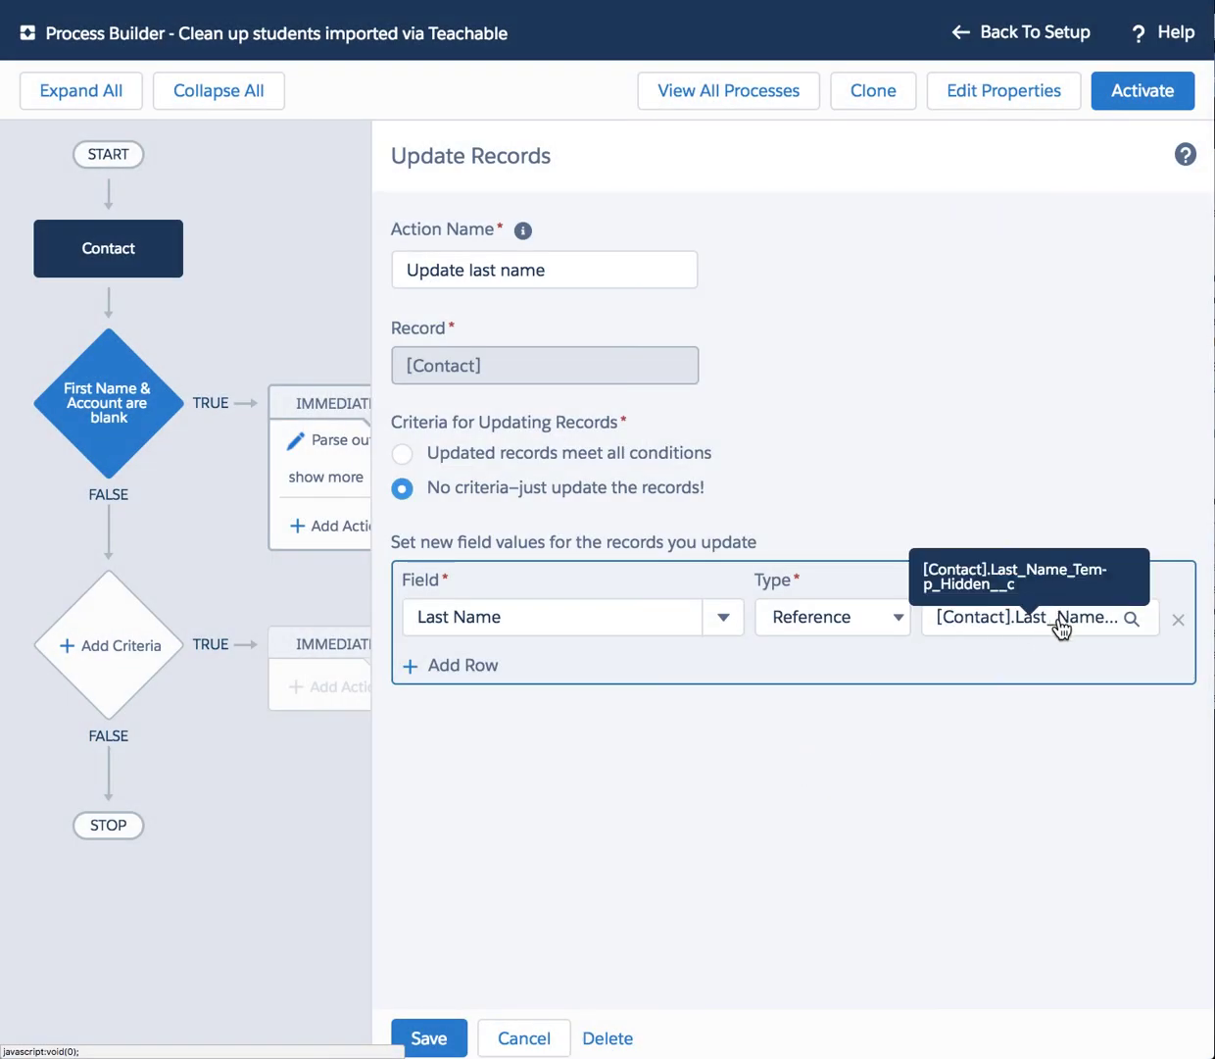
click(333, 479)
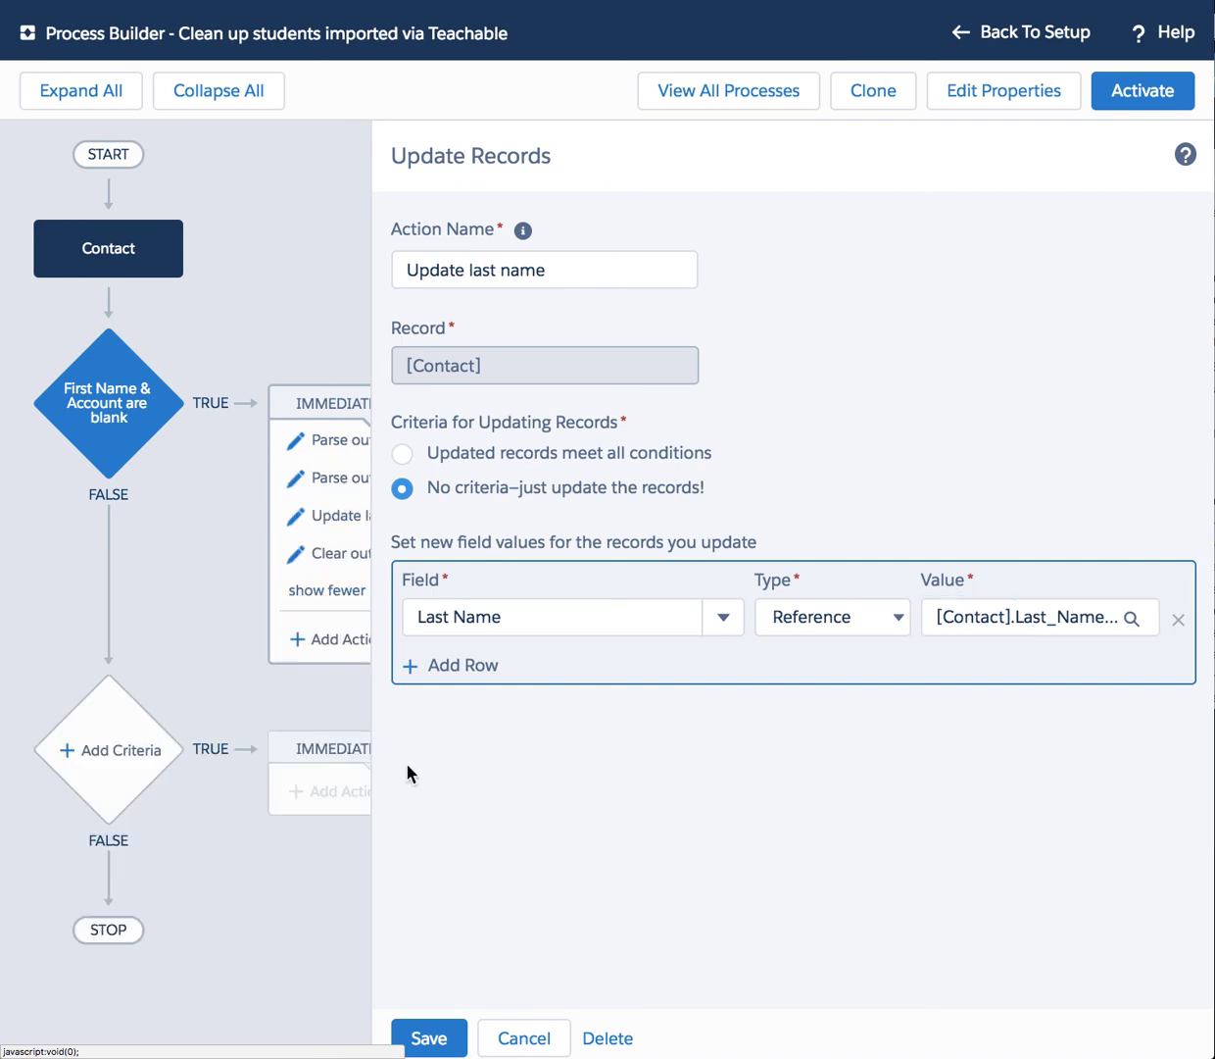
Confirm Clear out temp field sets Last Name (Temp Hidden) to $GlobalConstant.Null, closing unsaved.
click(532, 1029)
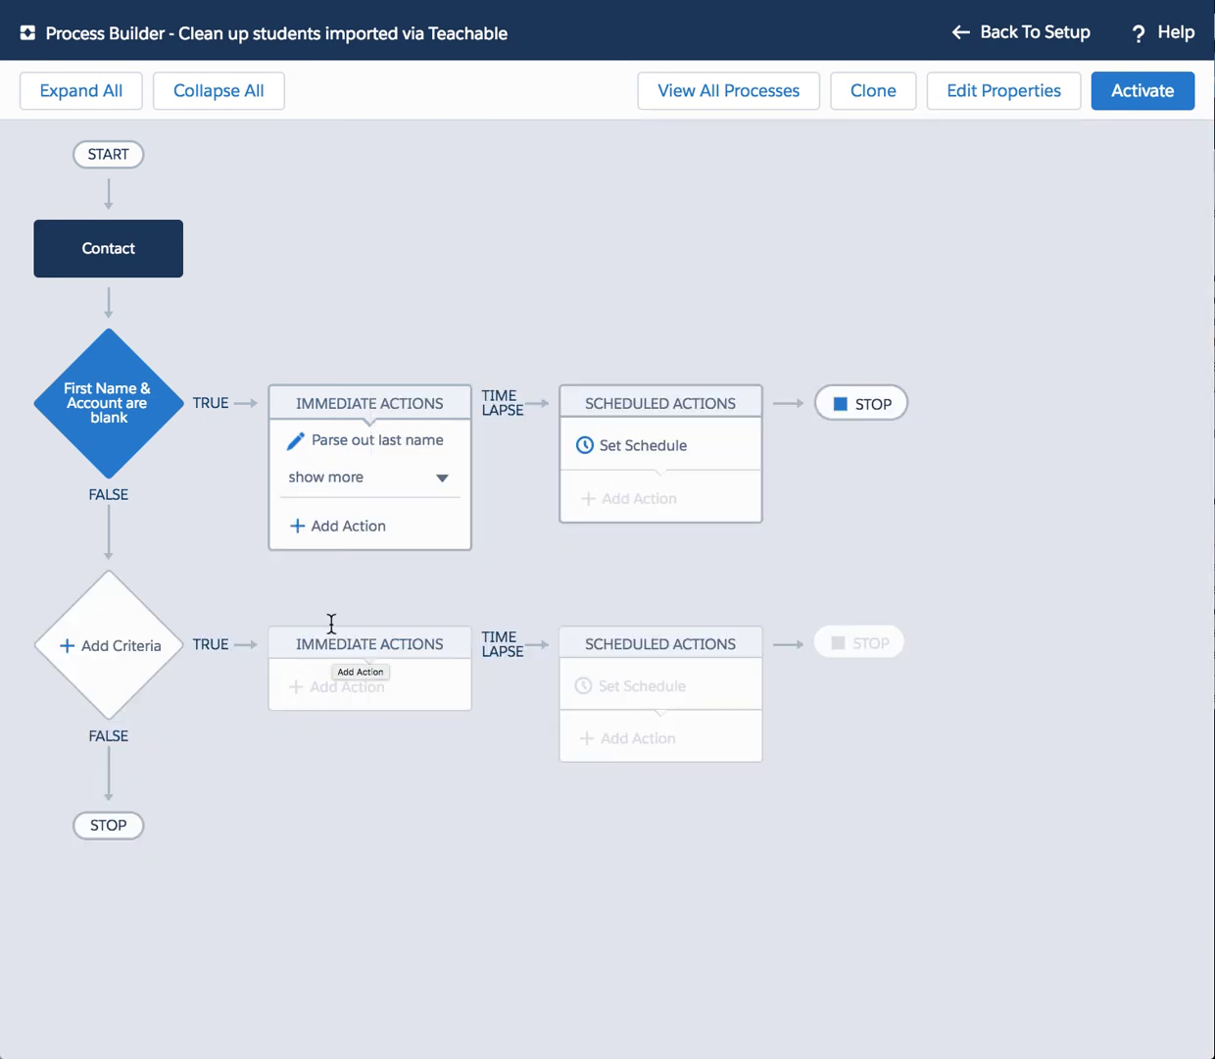
click(363, 490)
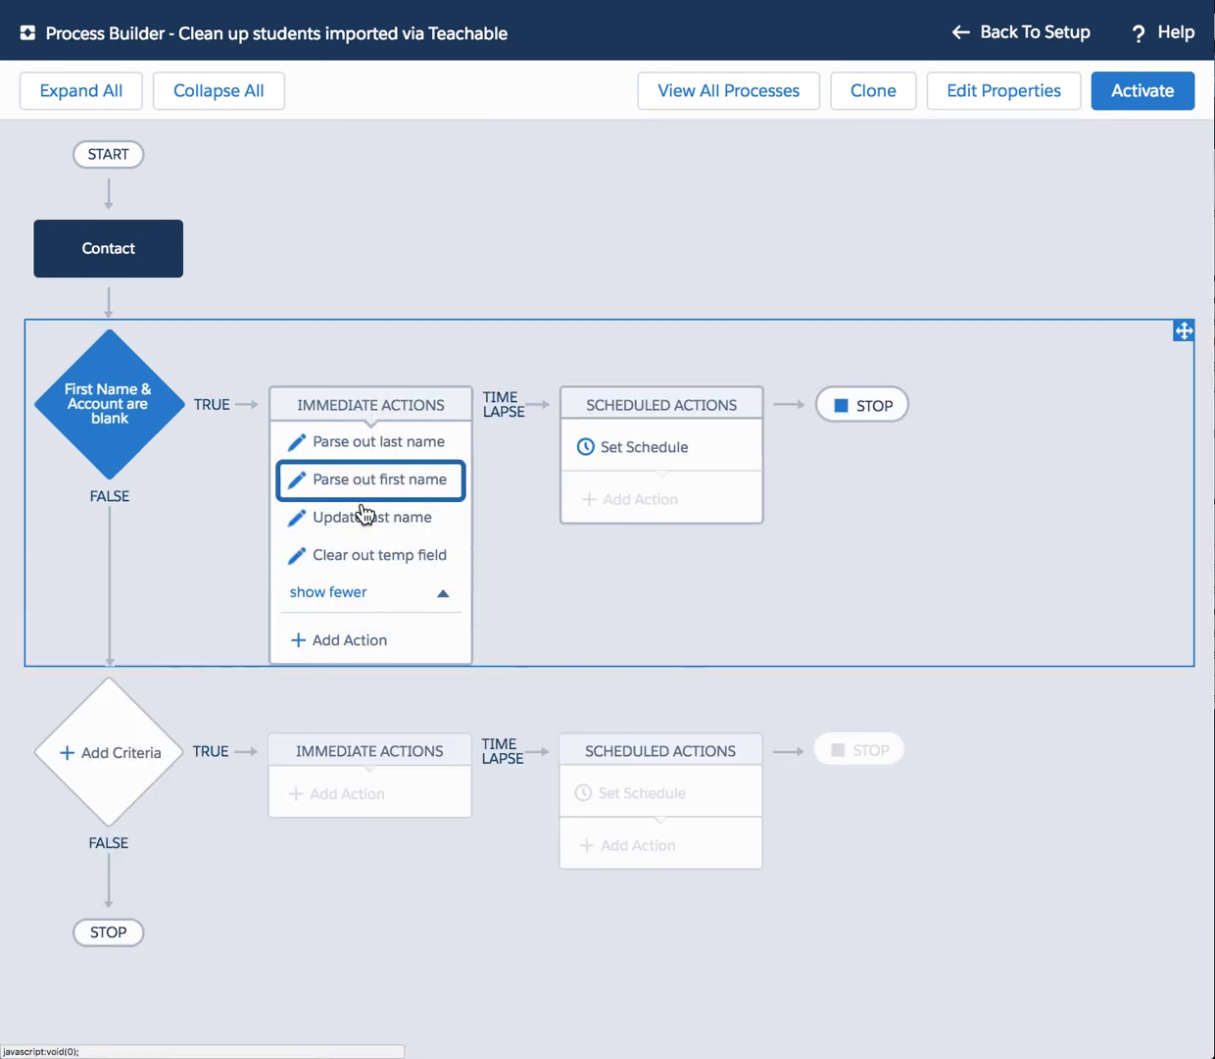
click(356, 572)
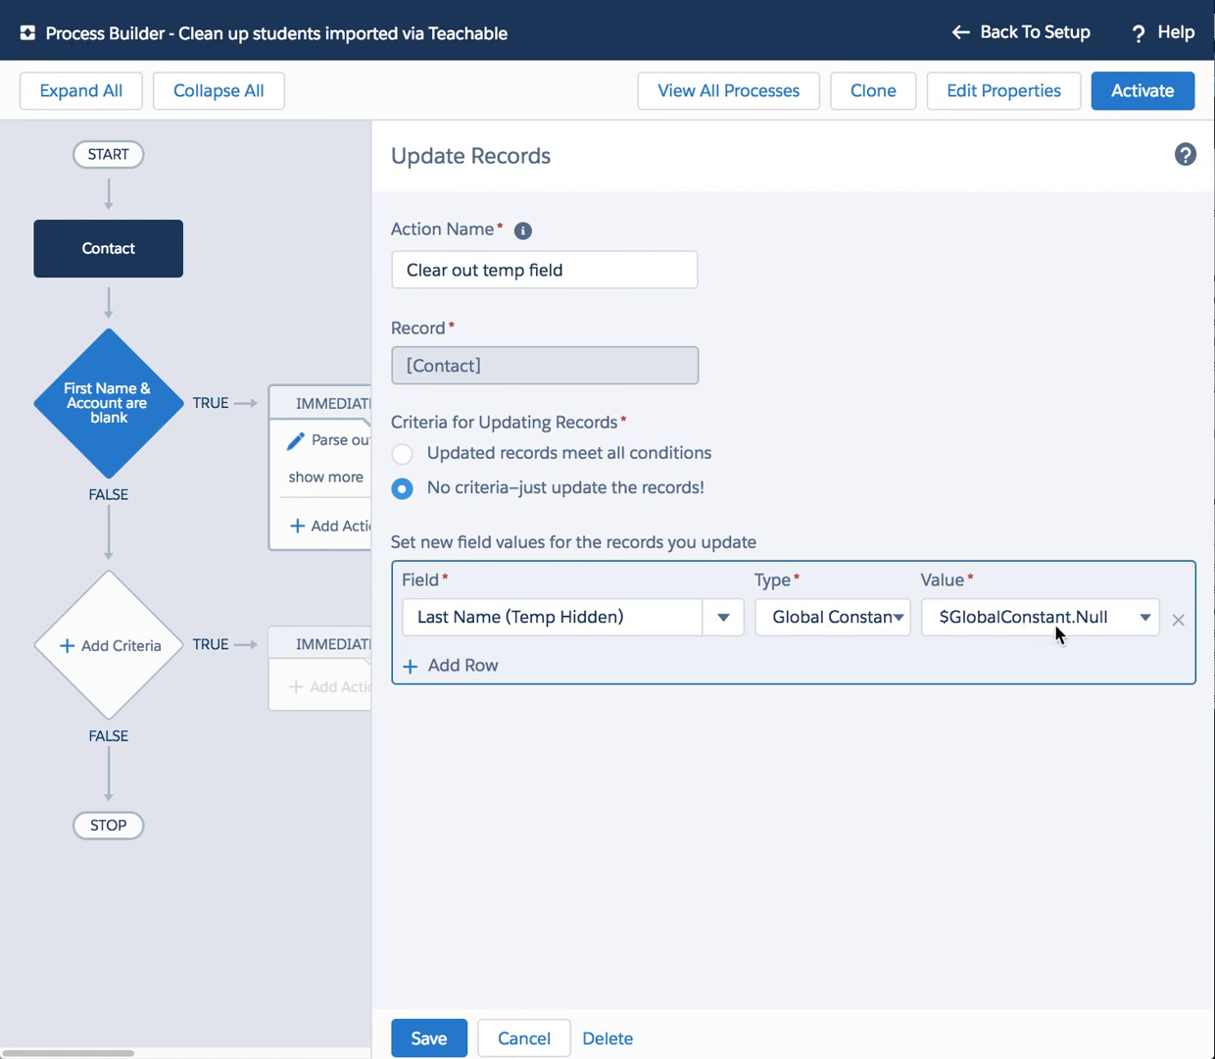
click(529, 1037)
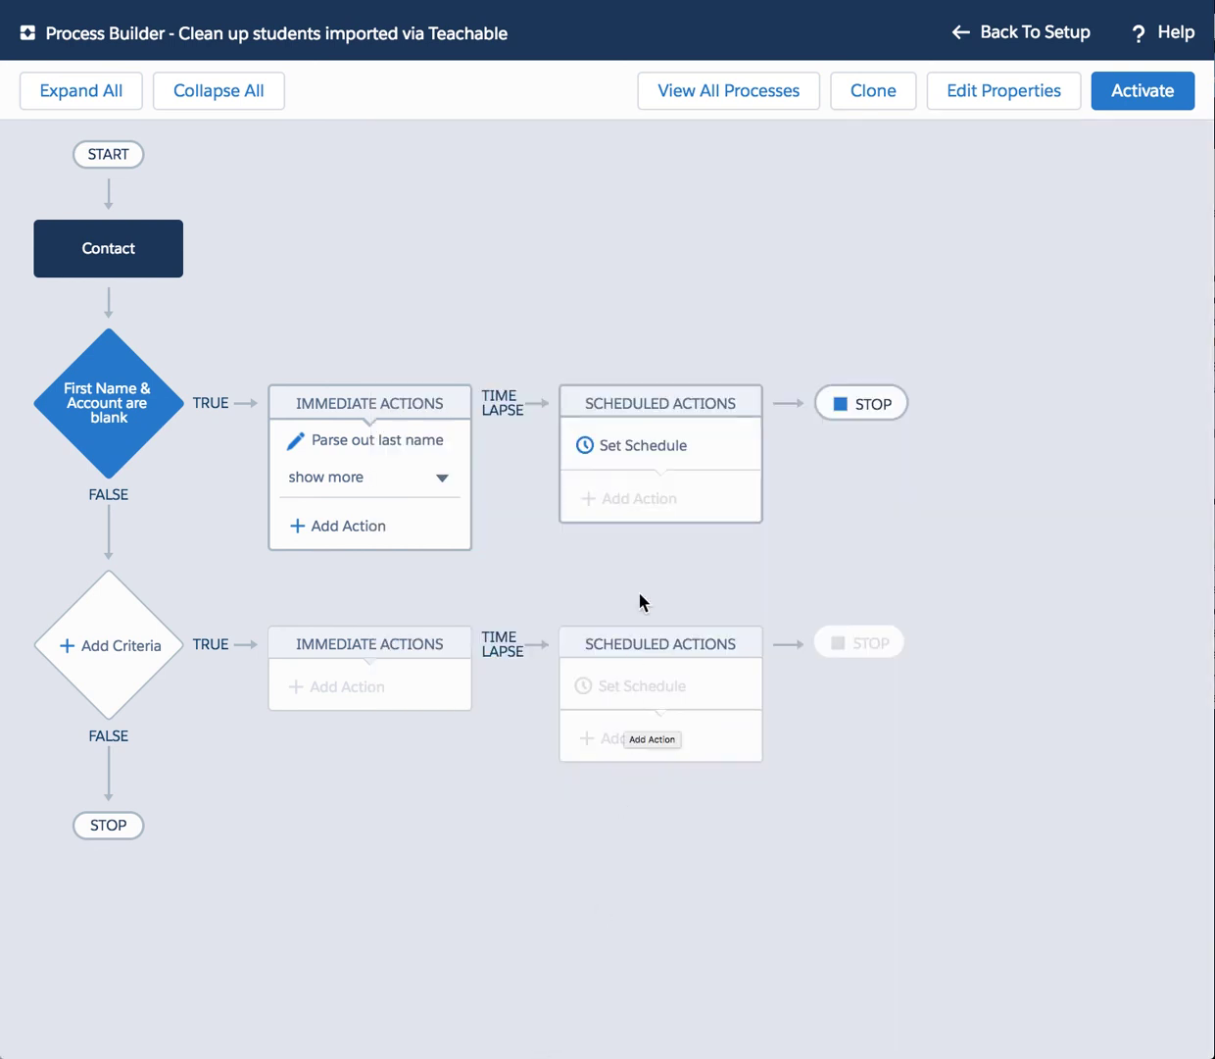